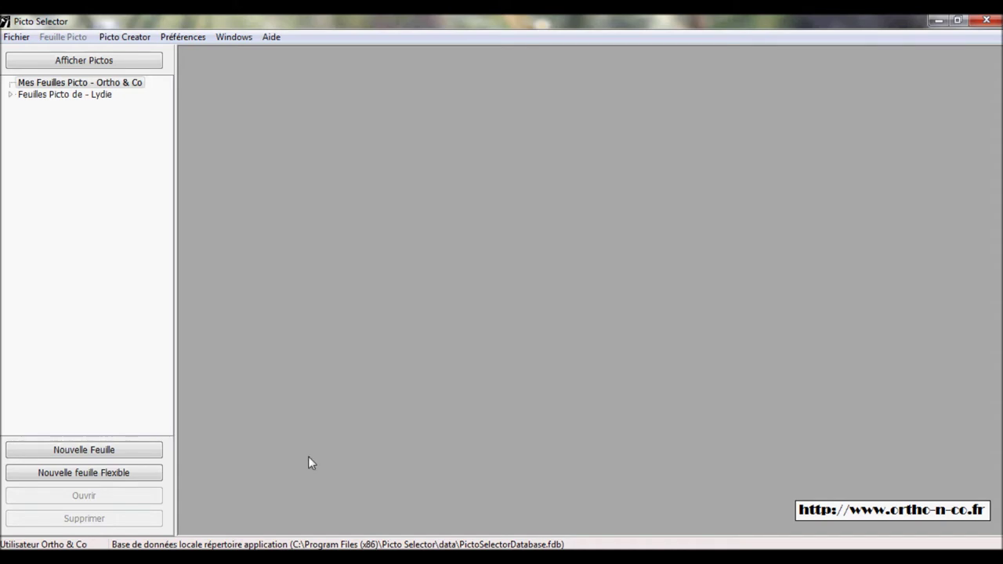
# - Create a new picto sheet and title it "Couleurs"
pyautogui.click(151, 451)
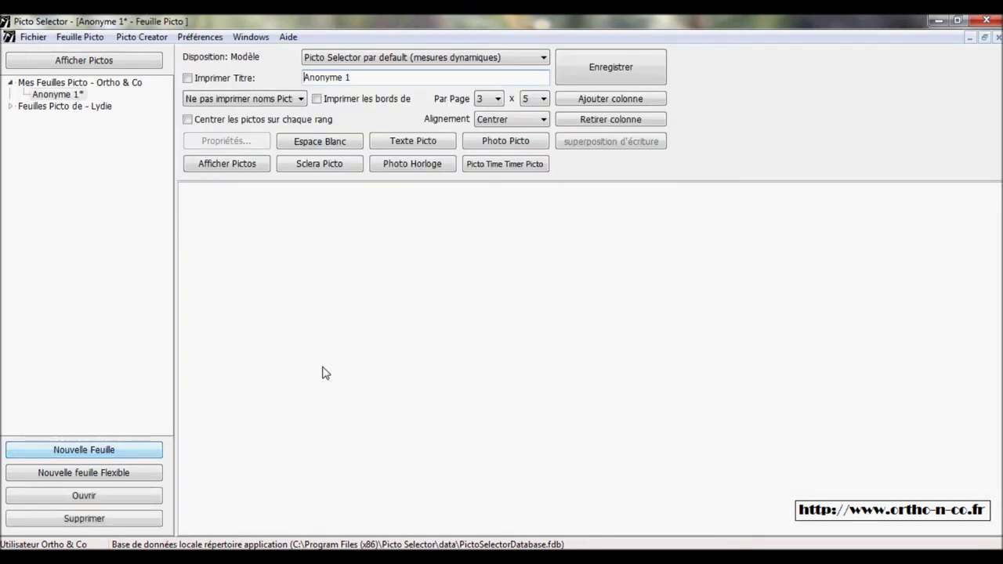
pyautogui.moveTo(369, 78); pyautogui.dragTo(259, 81)
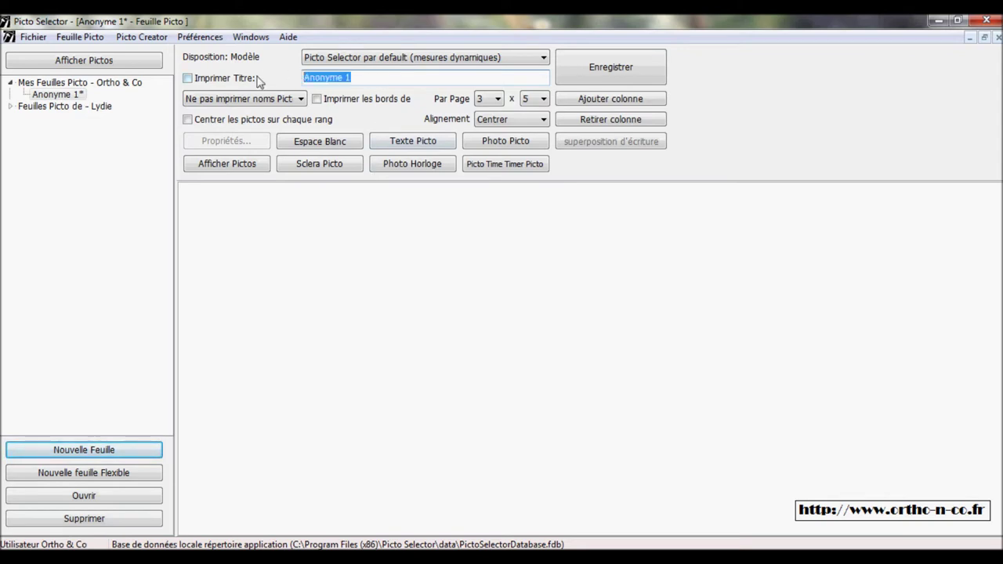
pyautogui.write('Couleurs')
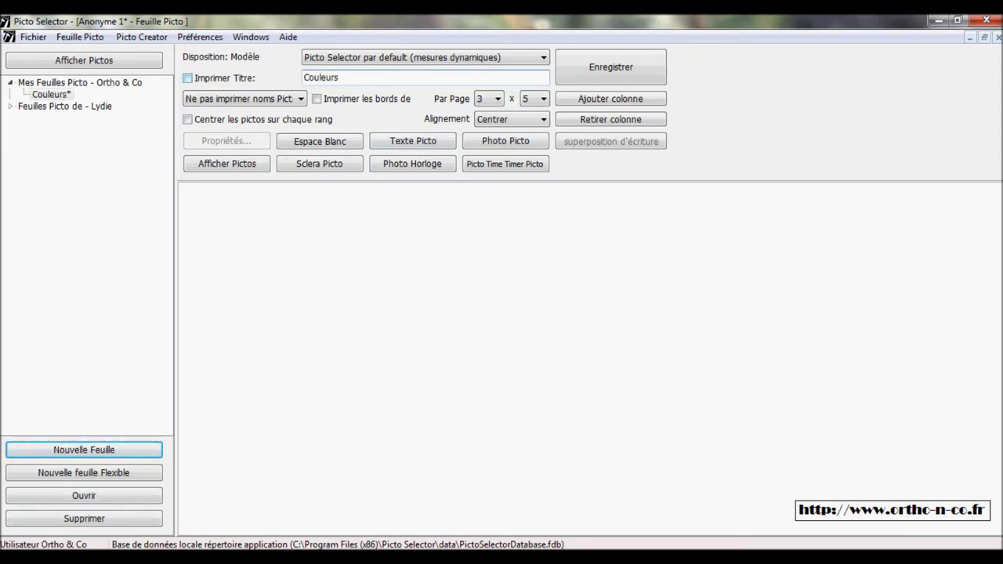
# - Check whether the advanced-user preference (Utilisateur averti) is enabled
pyautogui.click(204, 37)
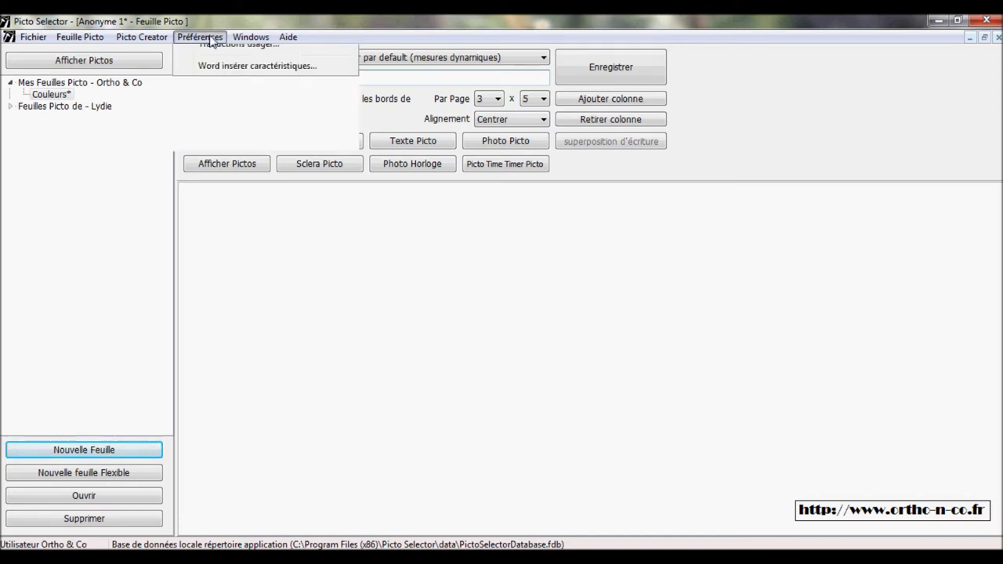
pyautogui.moveTo(249, 38)
pyautogui.moveTo(201, 37)
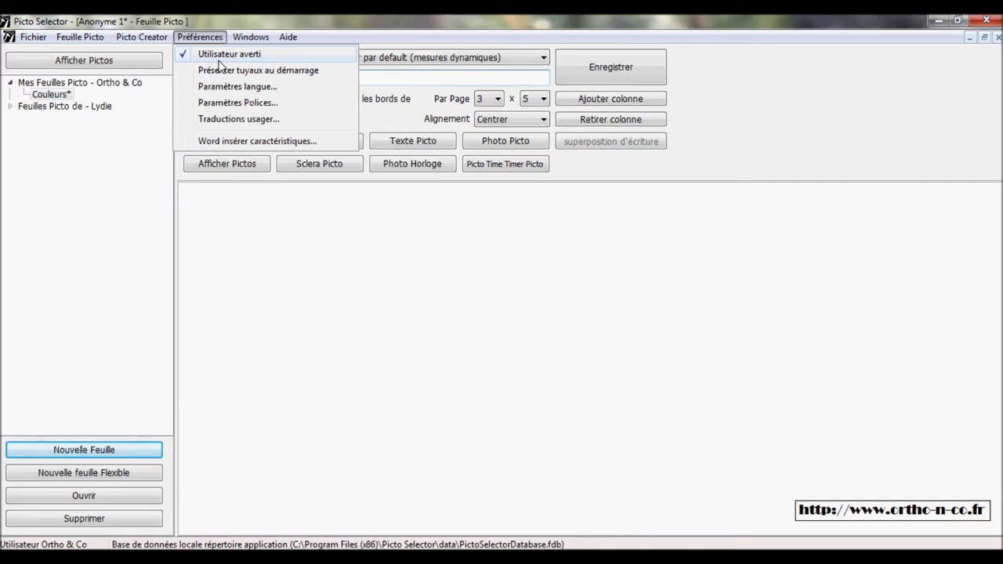
pyautogui.click(311, 283)
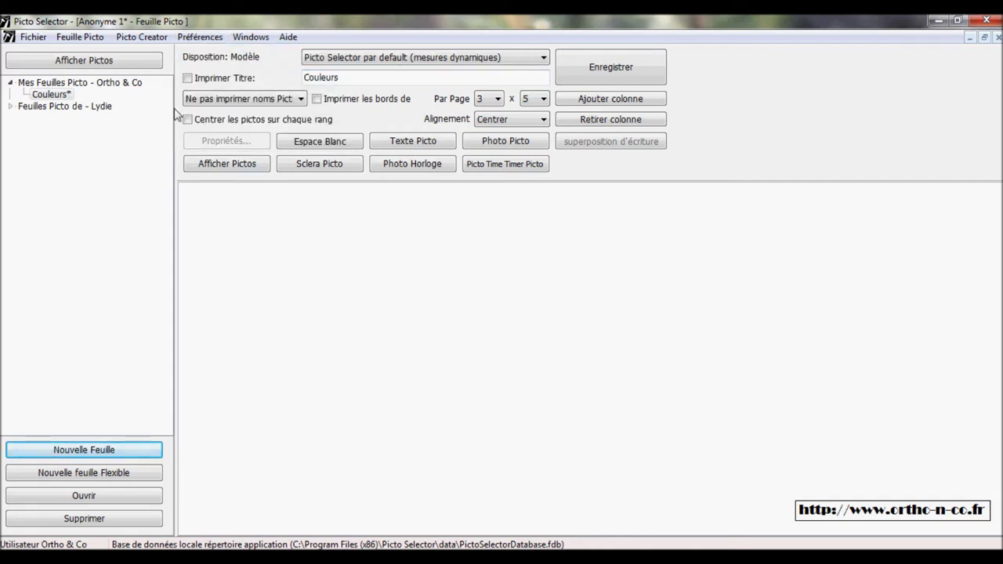
# - Search the picto library for "ballon" and add the pink balloon, the white balloon on black and the "ballon à air chaud" to the sheet
pyautogui.click(143, 69)
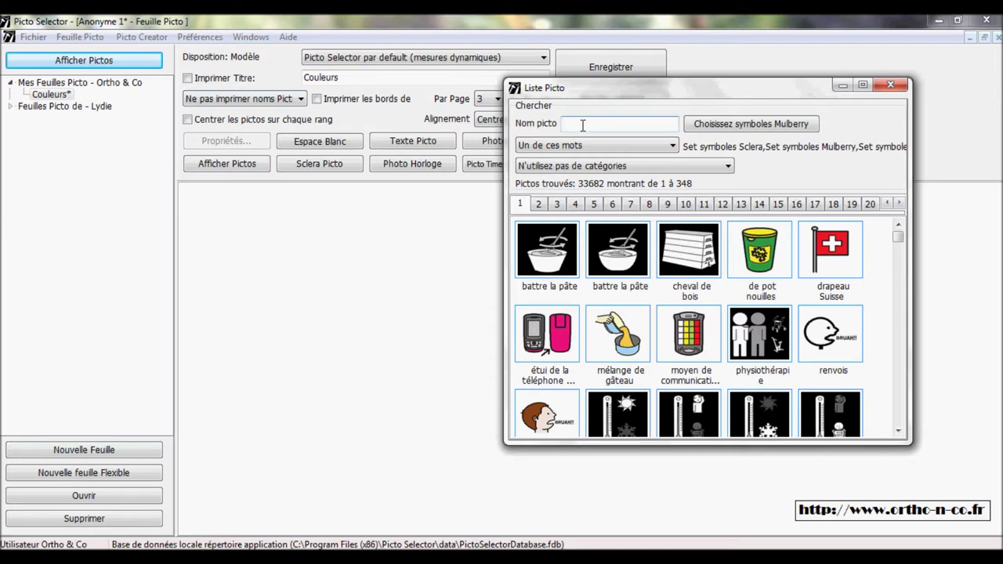
pyautogui.write('ballon')
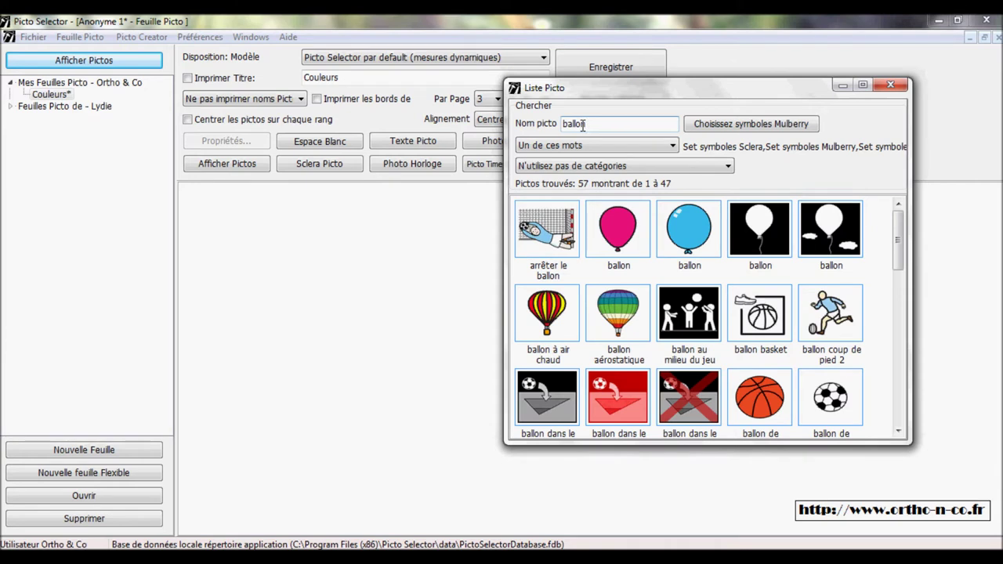
pyautogui.moveTo(633, 261); pyautogui.dragTo(276, 249)
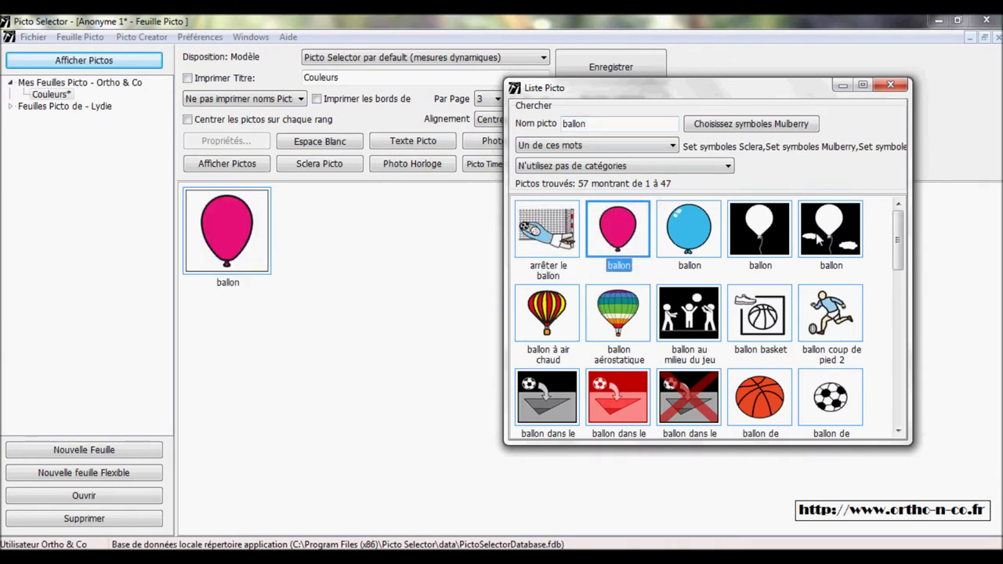
pyautogui.doubleClick(771, 246)
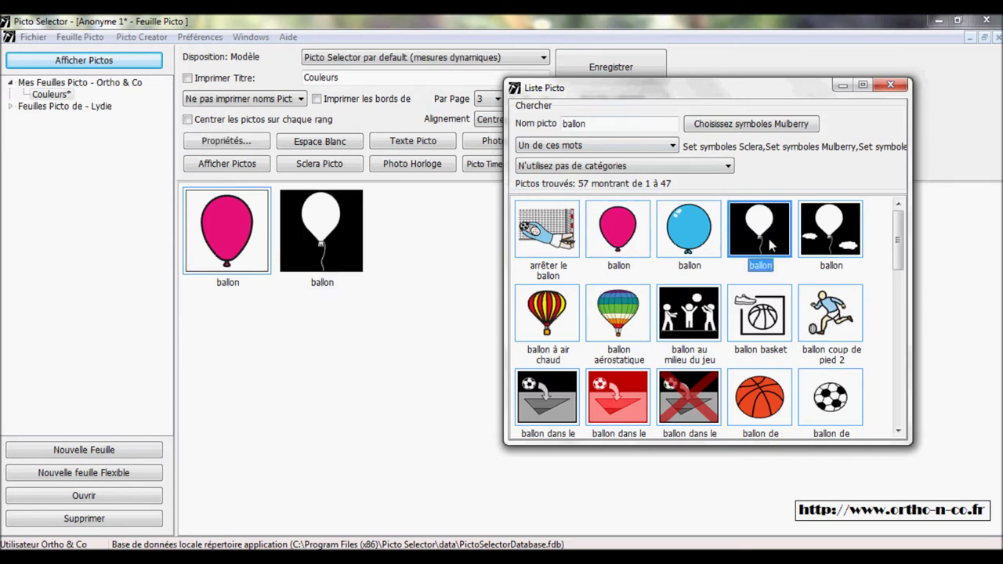
pyautogui.doubleClick(559, 332)
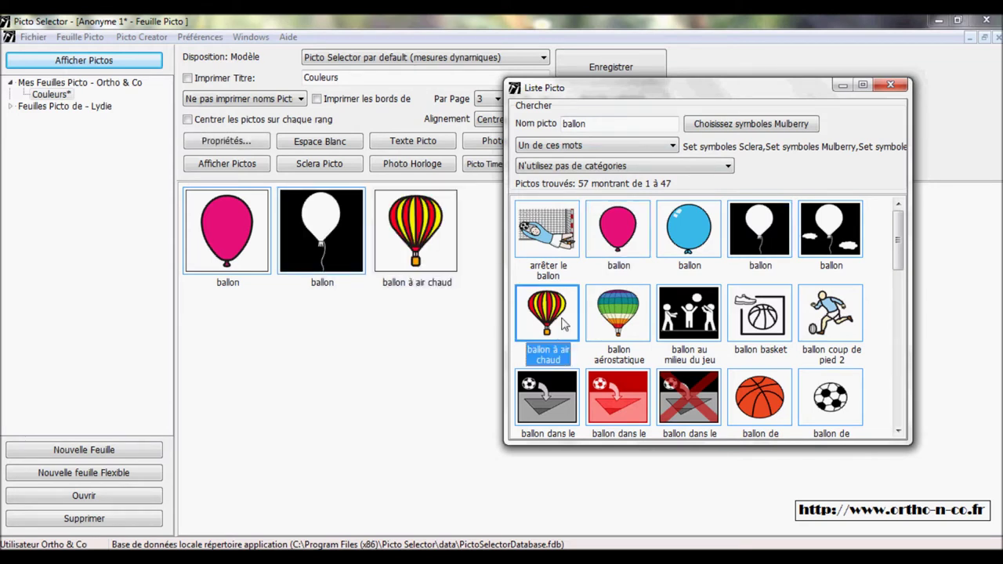
pyautogui.click(493, 222)
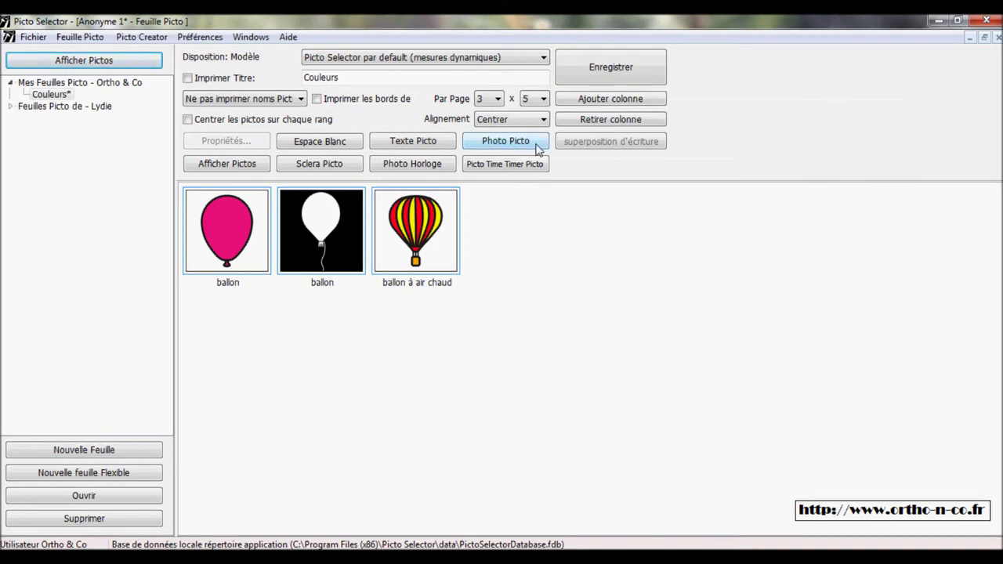
# - Add a photo picto to the sheet from the image abanico.jpg, keeping the default title and colour settings
pyautogui.click(538, 147)
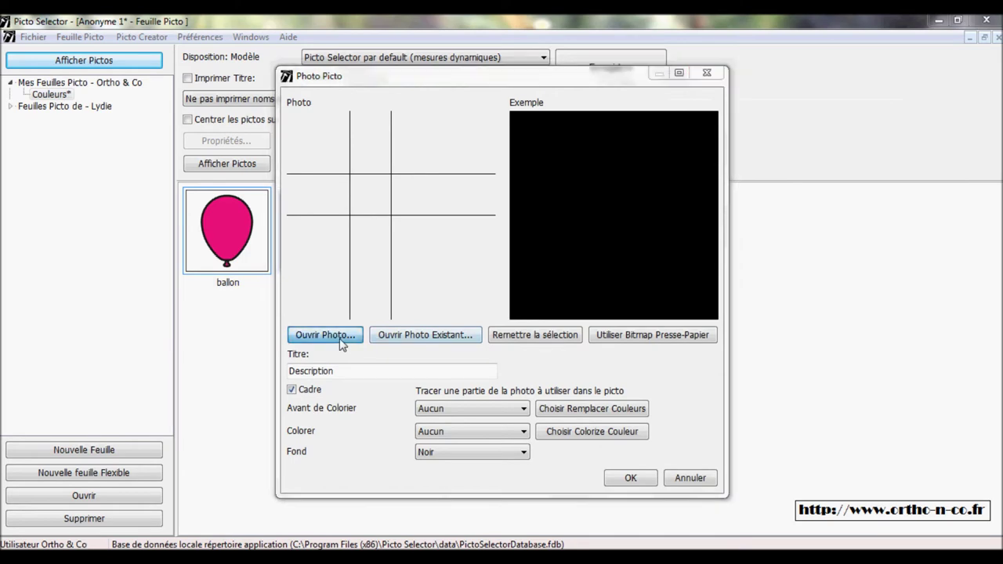
pyautogui.click(325, 335)
pyautogui.click(287, 165)
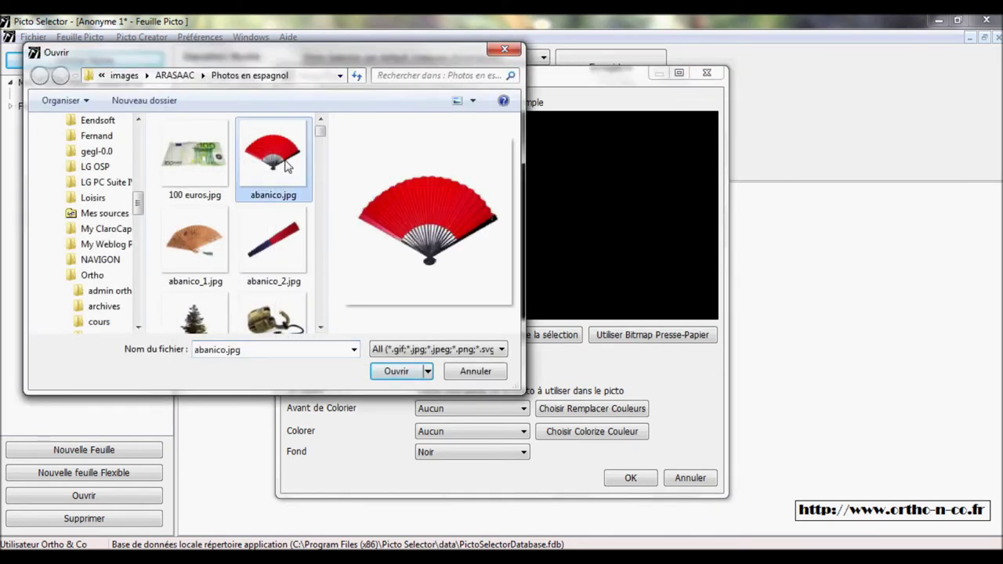
pyautogui.click(417, 367)
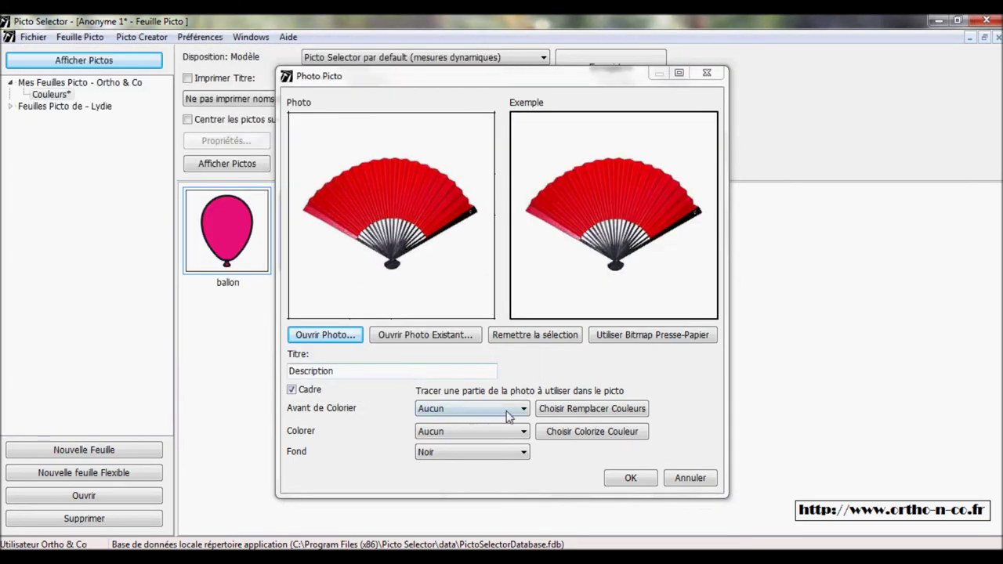
pyautogui.click(631, 478)
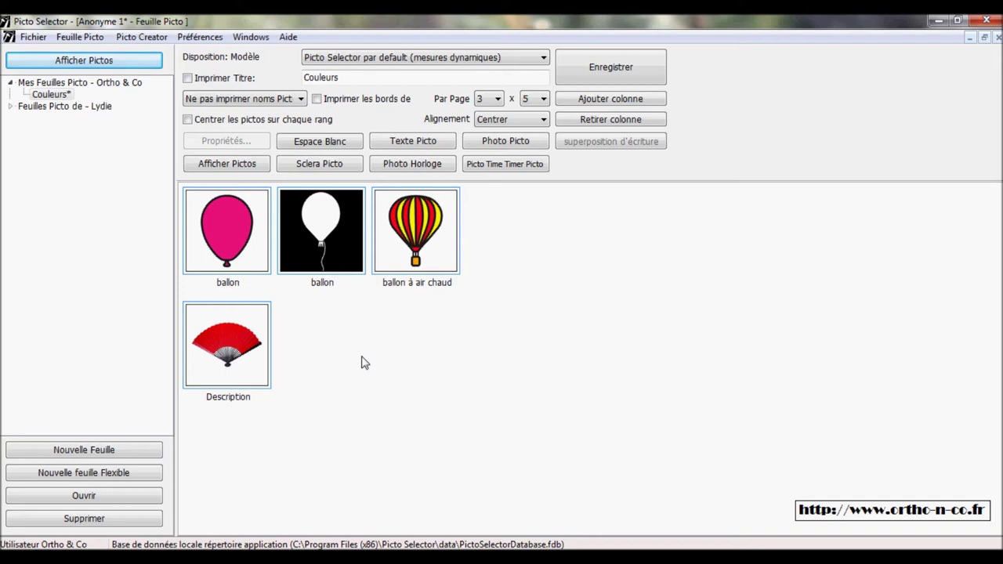
# - Convert the pink balloon to greyscale and put the white-on-black balloon in negative, as preparation before colouring
pyautogui.rightClick(250, 244)
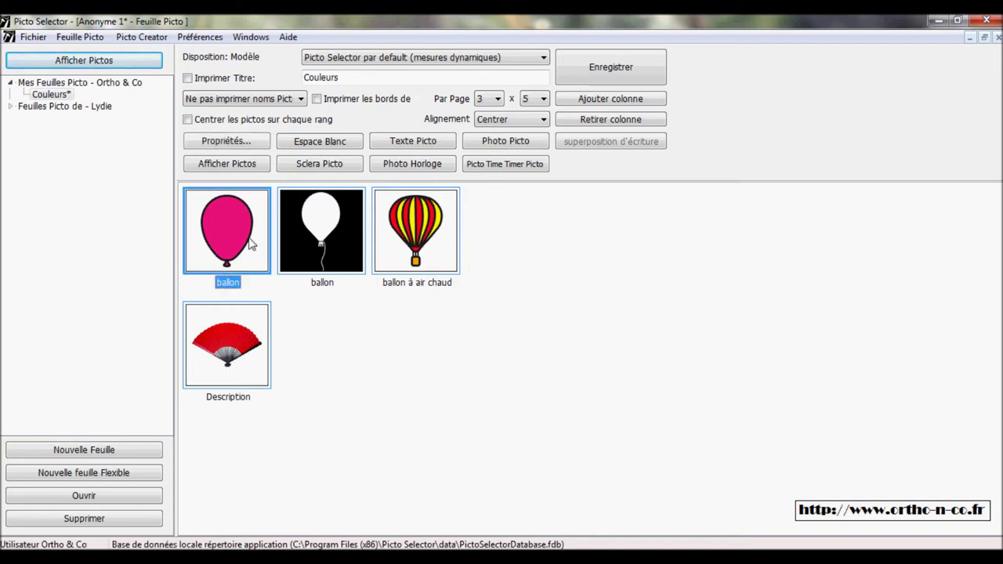
pyautogui.moveTo(353, 473)
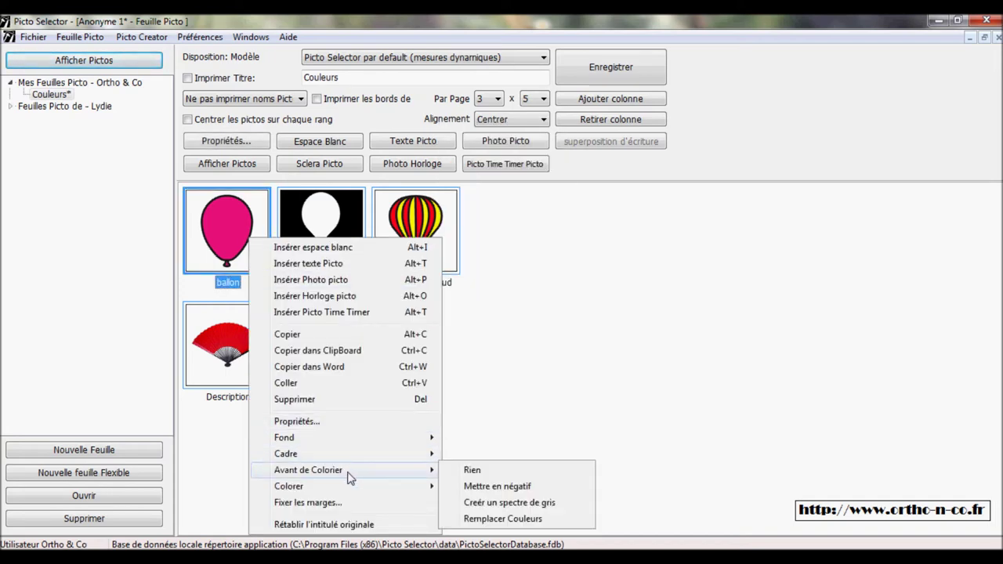
pyautogui.click(533, 506)
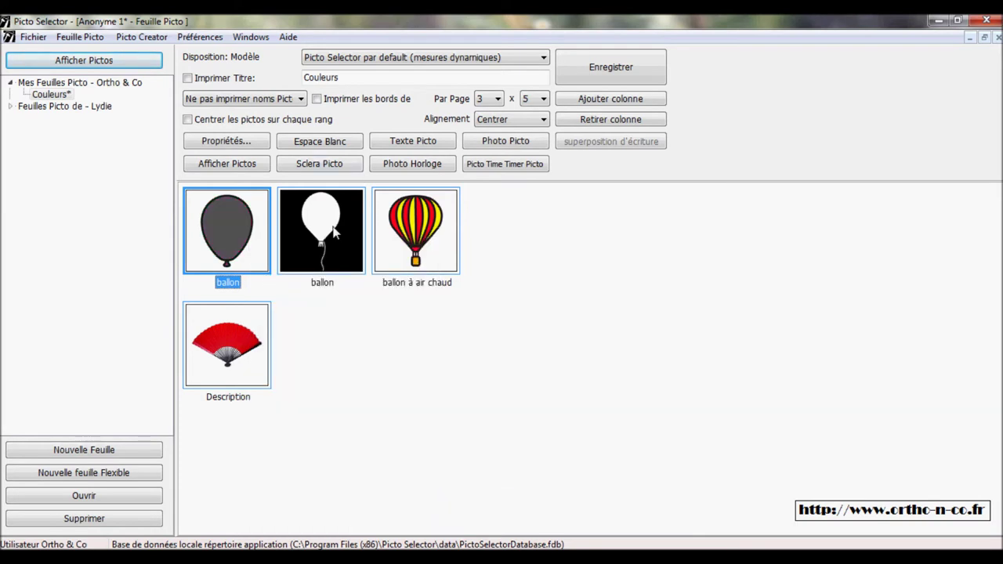
pyautogui.click(338, 264)
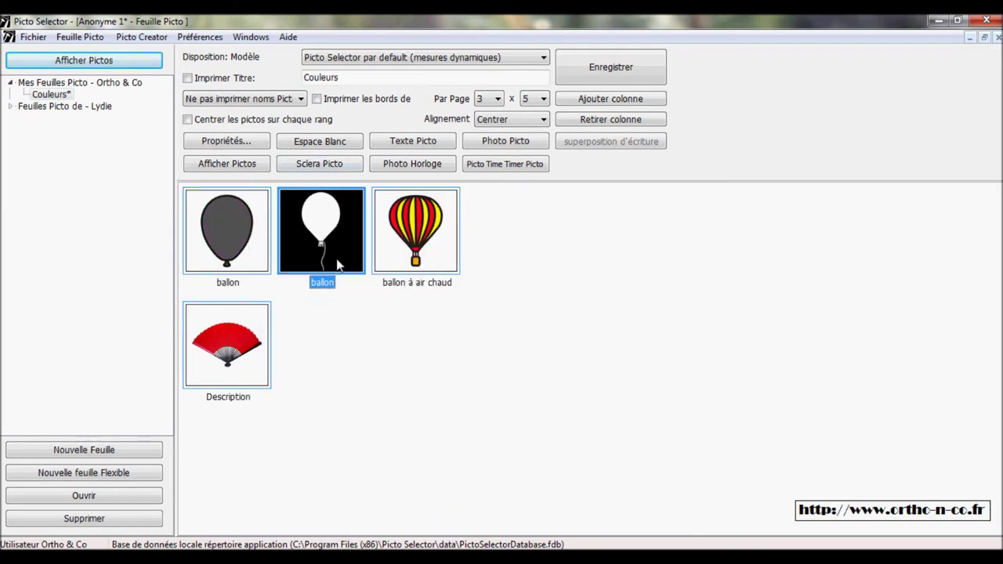
pyautogui.rightClick(336, 259)
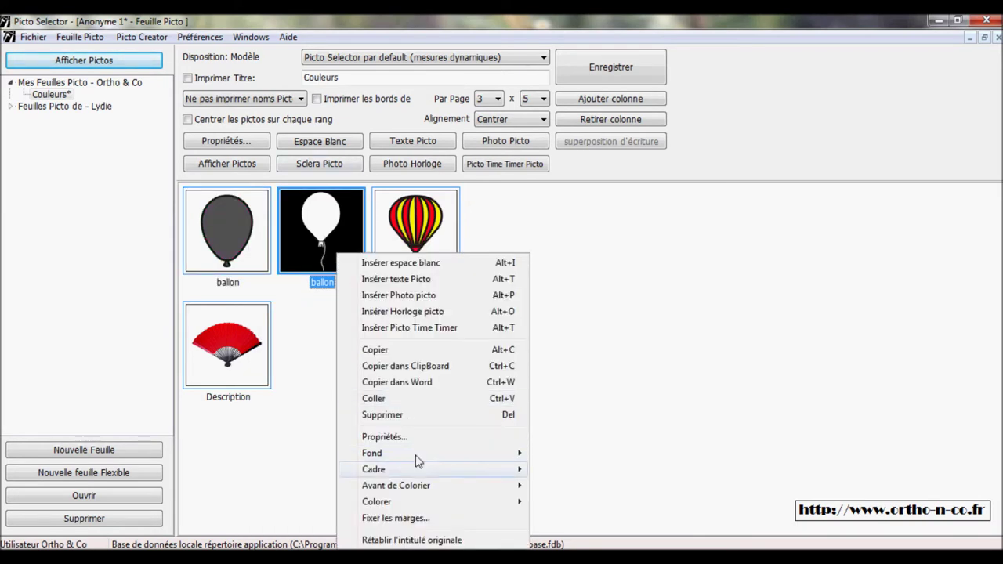
pyautogui.moveTo(432, 486)
pyautogui.click(586, 509)
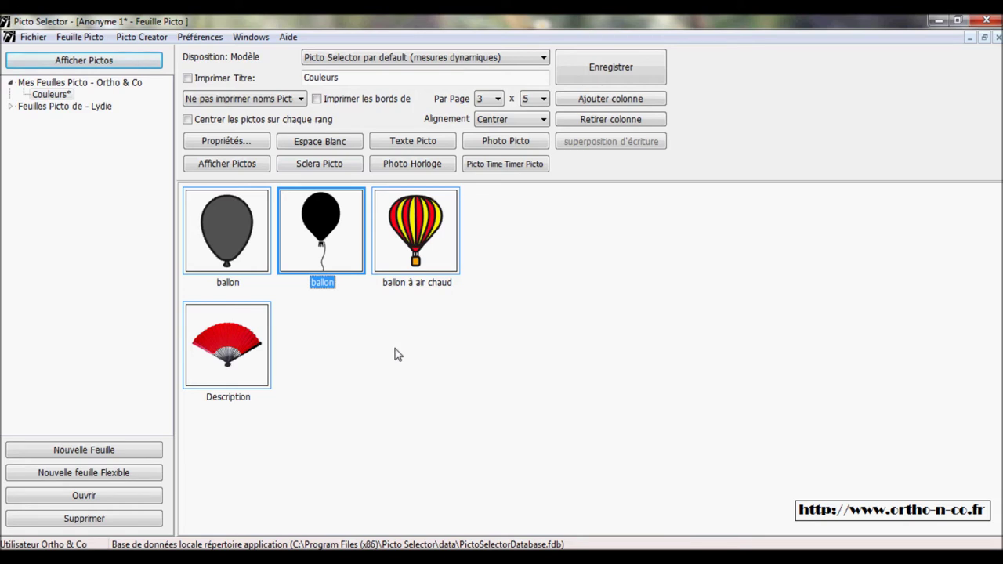
# - Try putting the "ballon à air chaud" picto in negative
pyautogui.click(424, 265)
pyautogui.rightClick(423, 265)
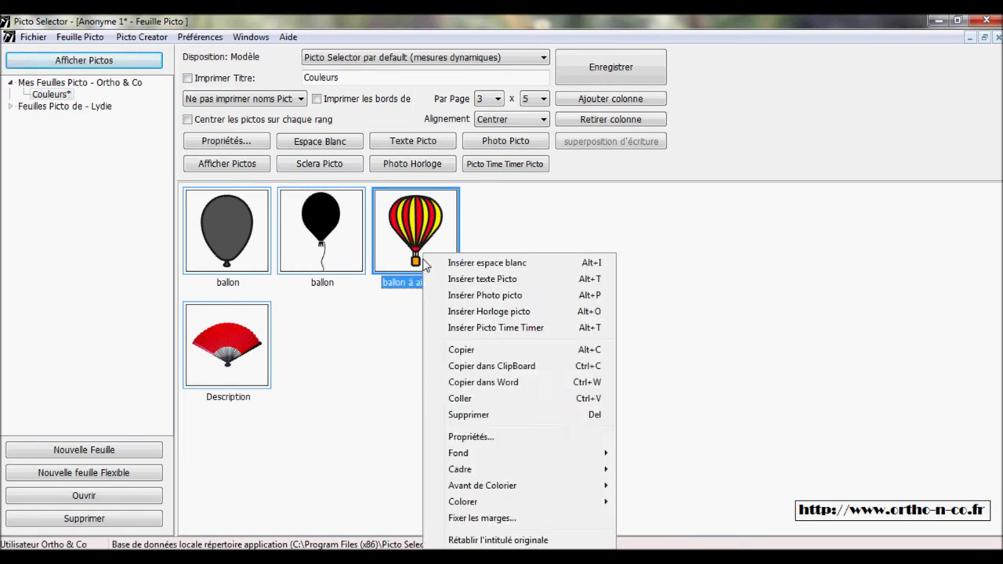
pyautogui.moveTo(530, 491)
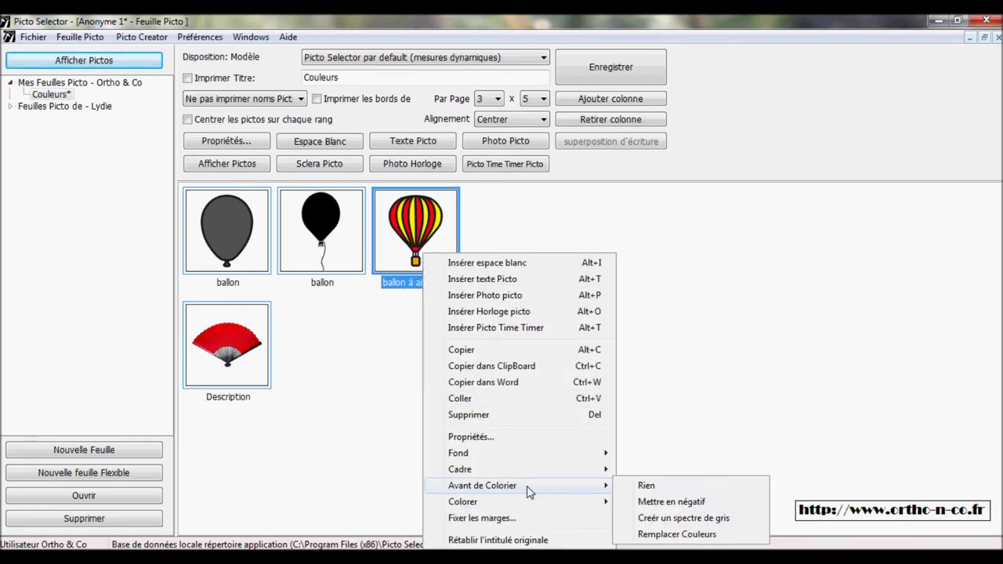
pyautogui.click(659, 502)
# - Convert the "ballon à air chaud" picto and the red fan photo picto to greyscale
pyautogui.rightClick(441, 238)
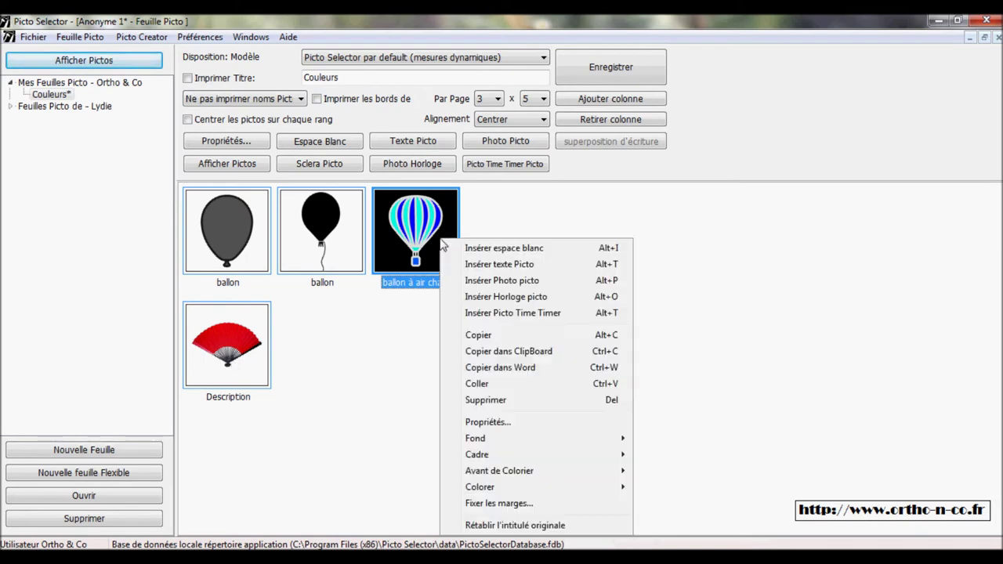
pyautogui.moveTo(525, 472)
pyautogui.click(660, 504)
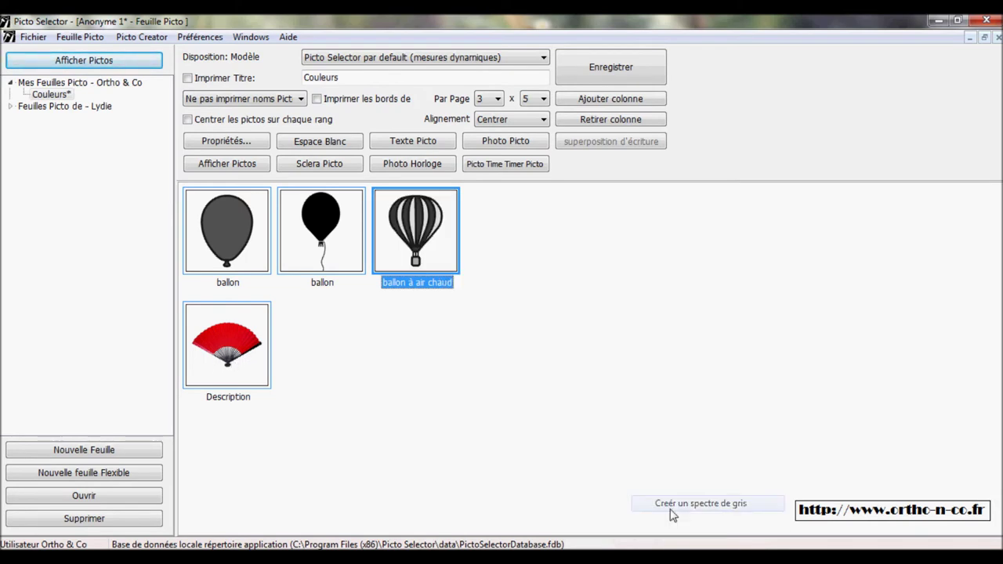
pyautogui.rightClick(251, 369)
pyautogui.moveTo(299, 303)
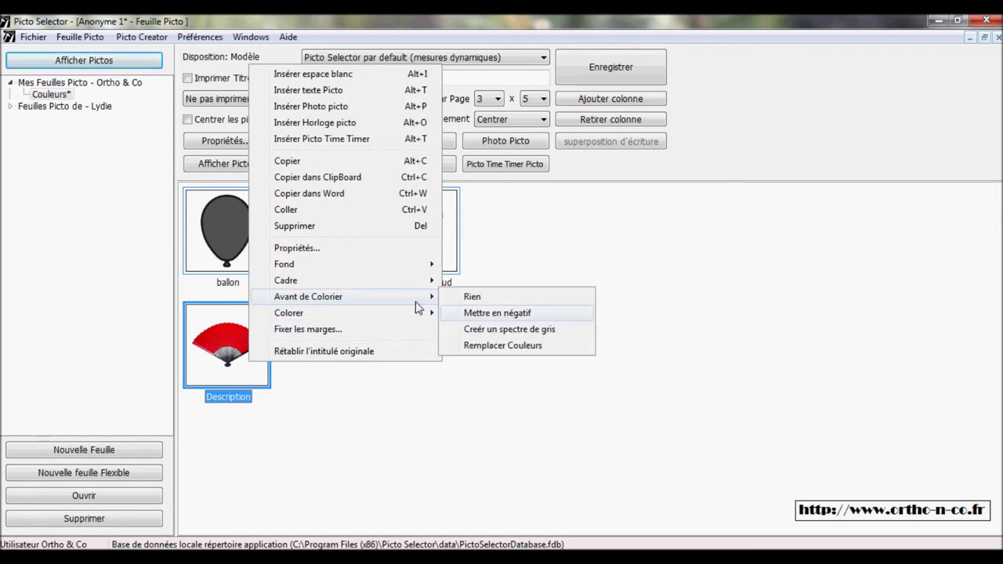
pyautogui.click(511, 329)
pyautogui.click(367, 394)
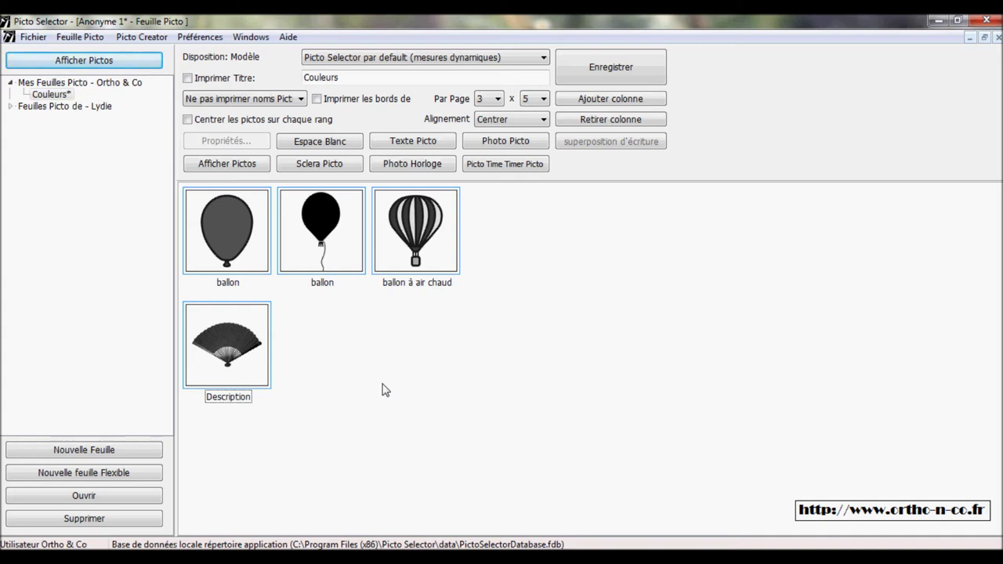
# - Colour the three balloon pictos in the first row Aqua
pyautogui.rightClick(237, 250)
pyautogui.moveTo(329, 499)
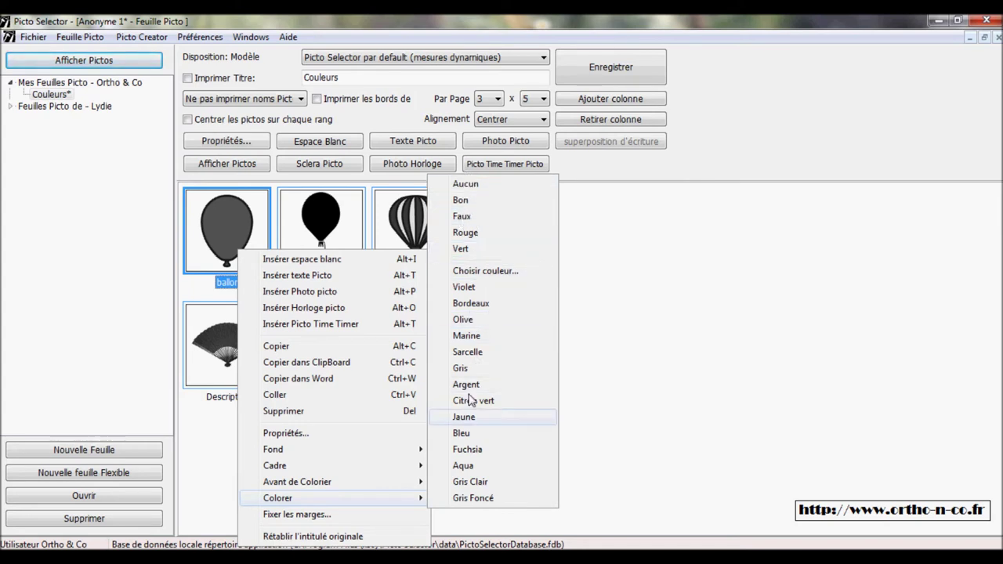
pyautogui.click(463, 467)
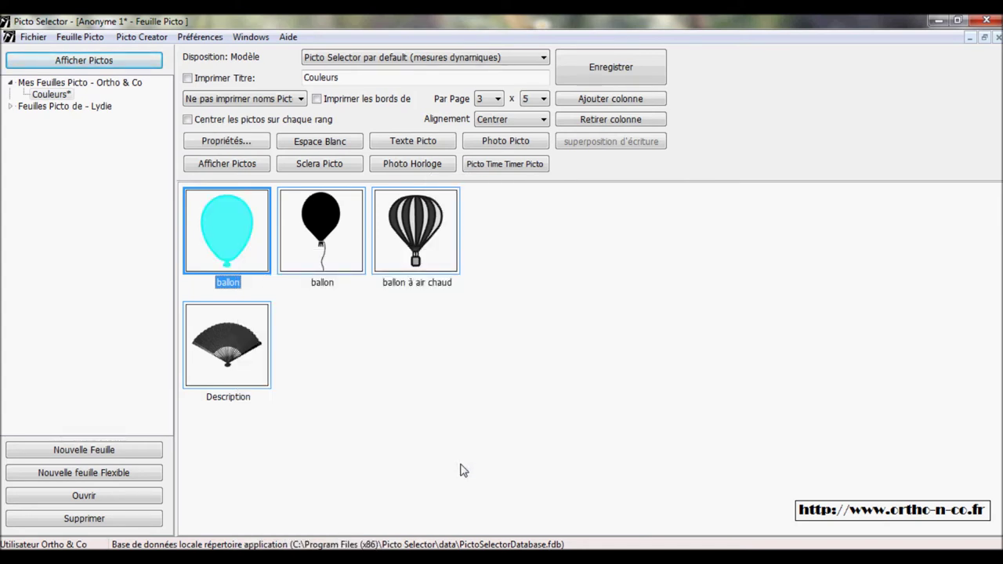
pyautogui.rightClick(340, 253)
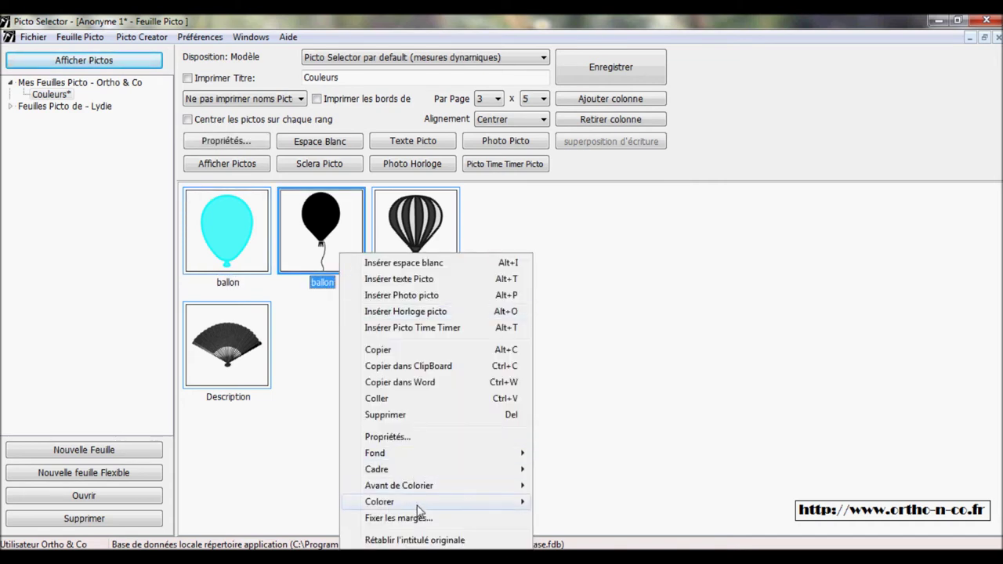
pyautogui.moveTo(469, 503)
pyautogui.click(541, 464)
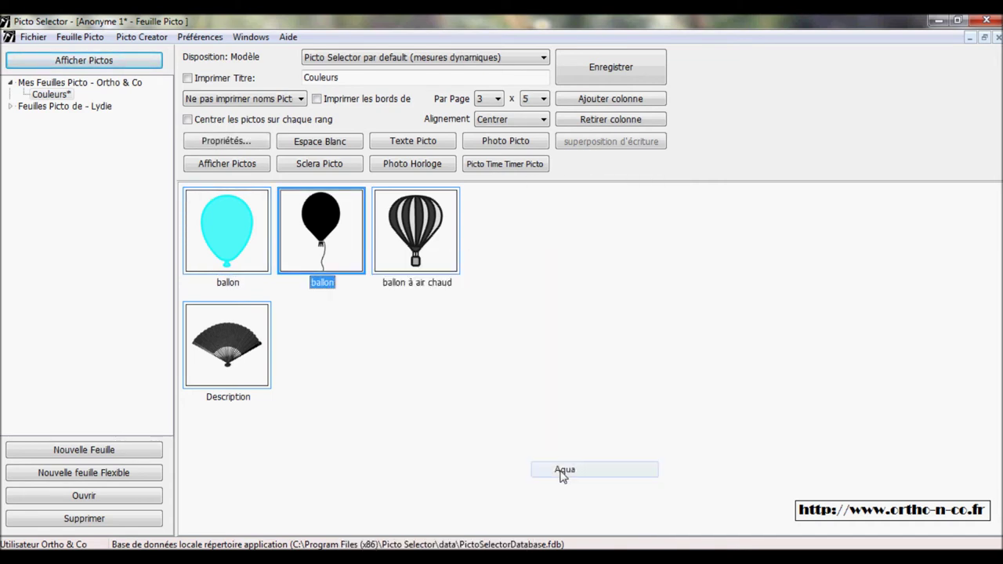
pyautogui.rightClick(415, 257)
pyautogui.moveTo(489, 500)
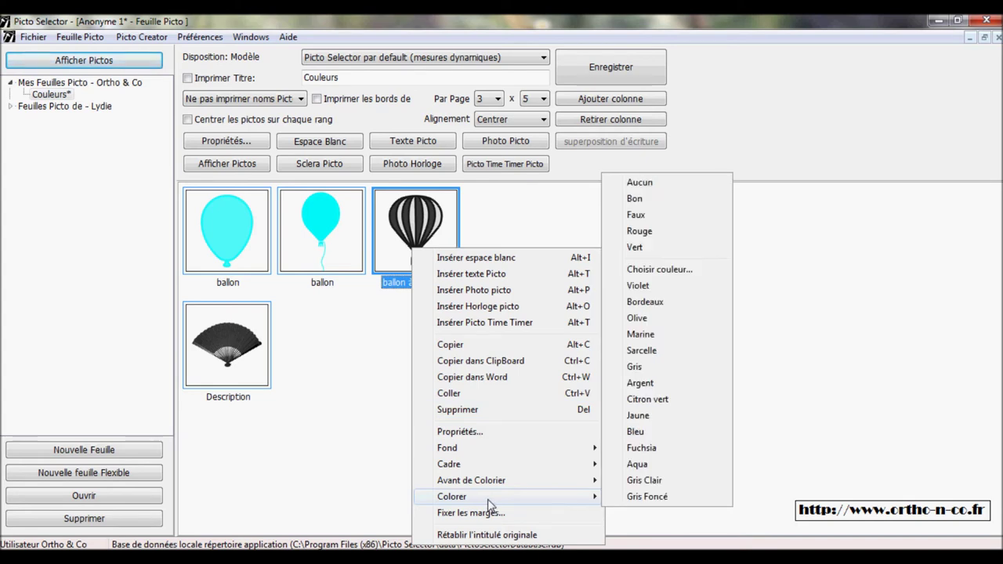
pyautogui.click(640, 464)
# - Colour the greyscale fan photo picto Aqua
pyautogui.rightClick(243, 372)
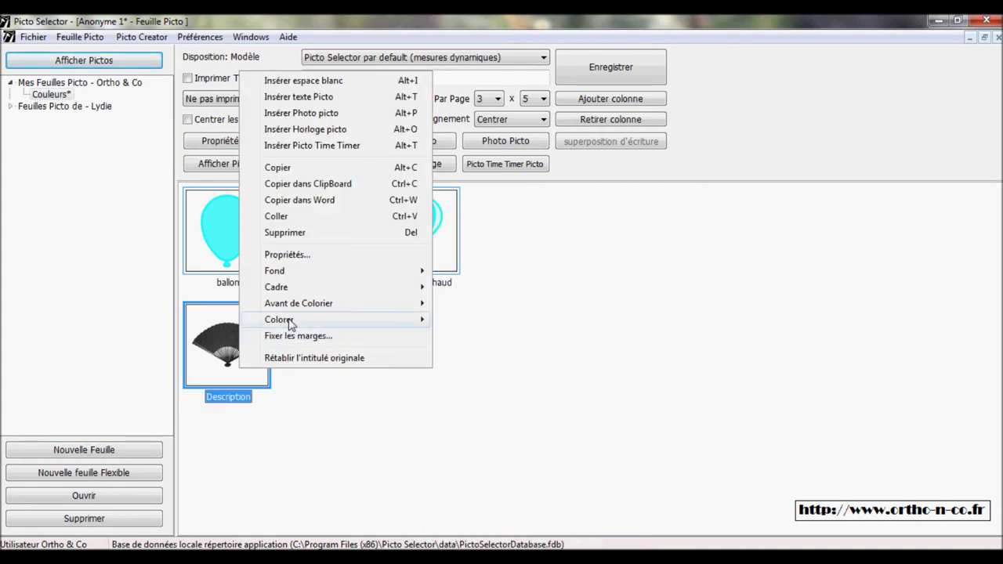
pyautogui.moveTo(290, 322)
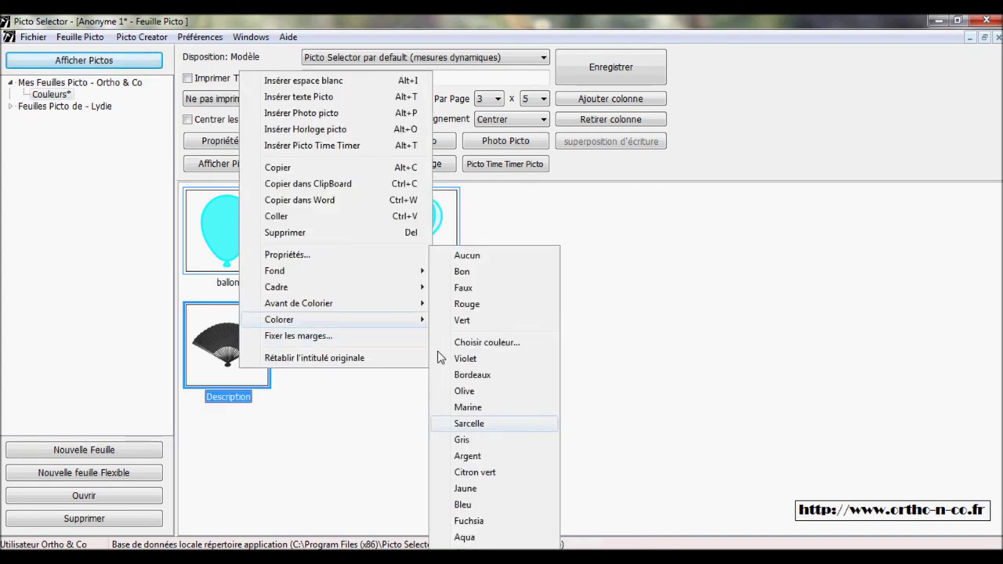
pyautogui.click(468, 536)
pyautogui.click(334, 367)
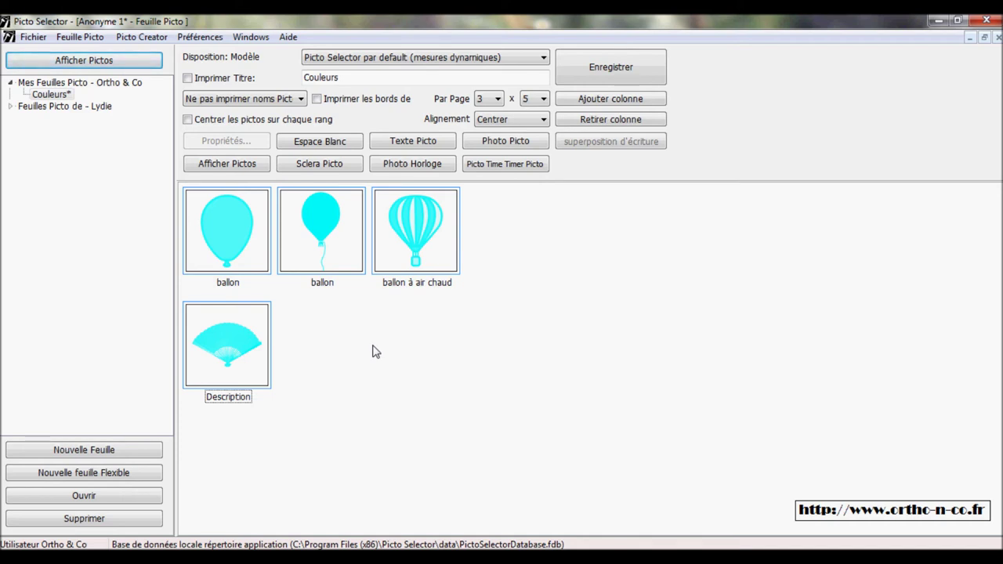
# - Copy the first "ballon" picto and paste eight copies of it, so that balloons fill the first three rows of the sheet
pyautogui.click(264, 246)
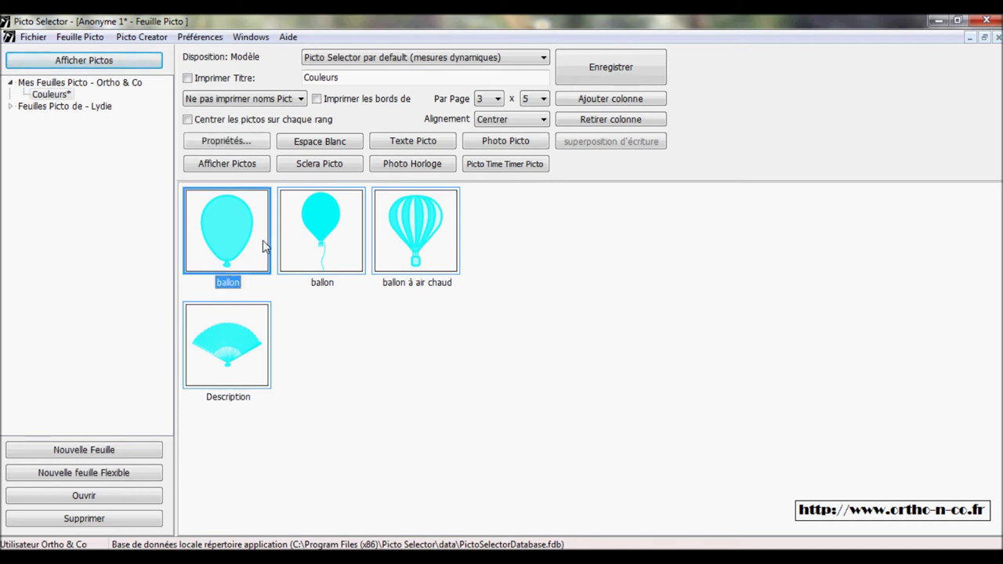
pyautogui.rightClick(264, 246)
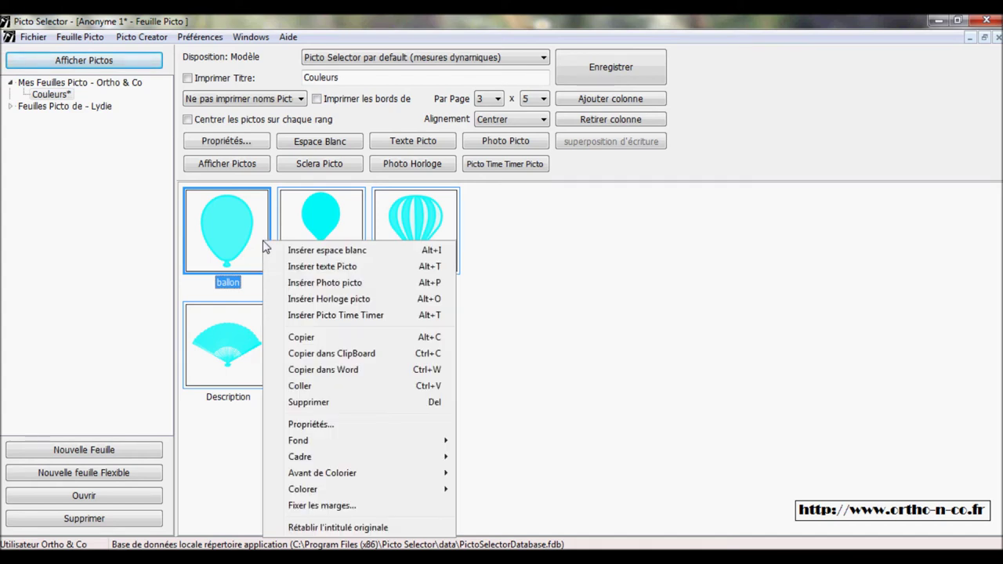
pyautogui.click(306, 339)
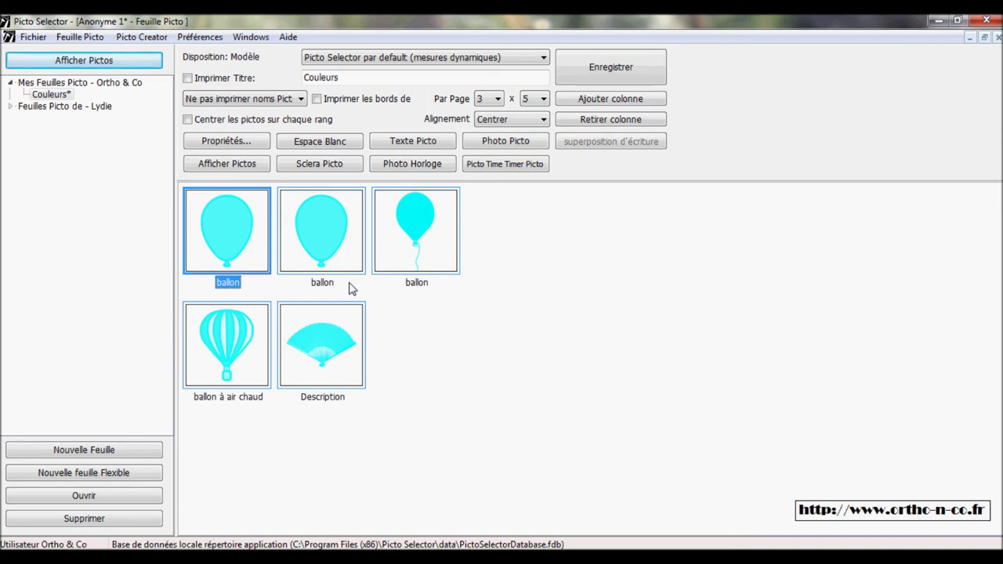
pyautogui.hotkey('ctrl', 'v')
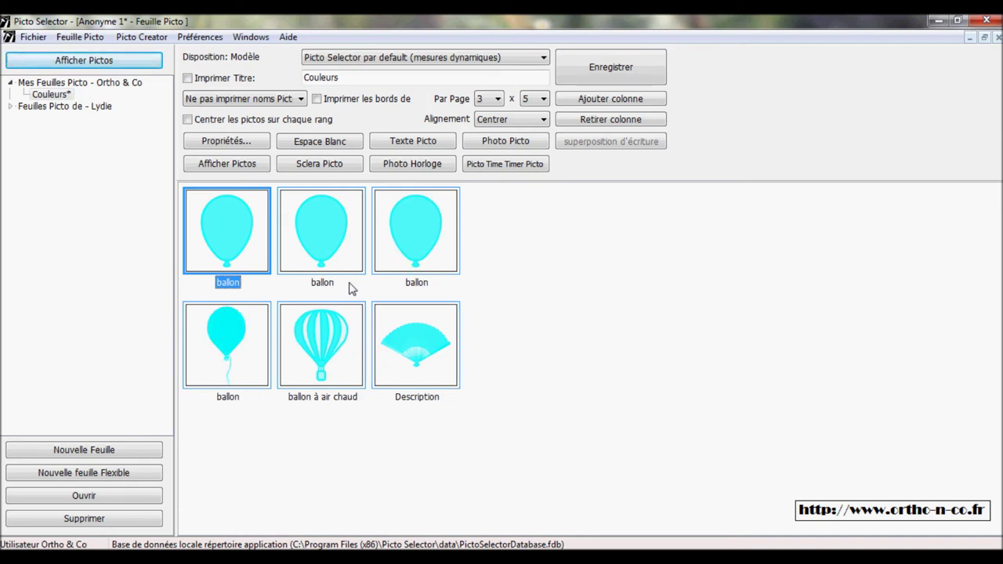
pyautogui.hotkey('ctrl', 'v')
pyautogui.hotkey('ctrl', 'v')
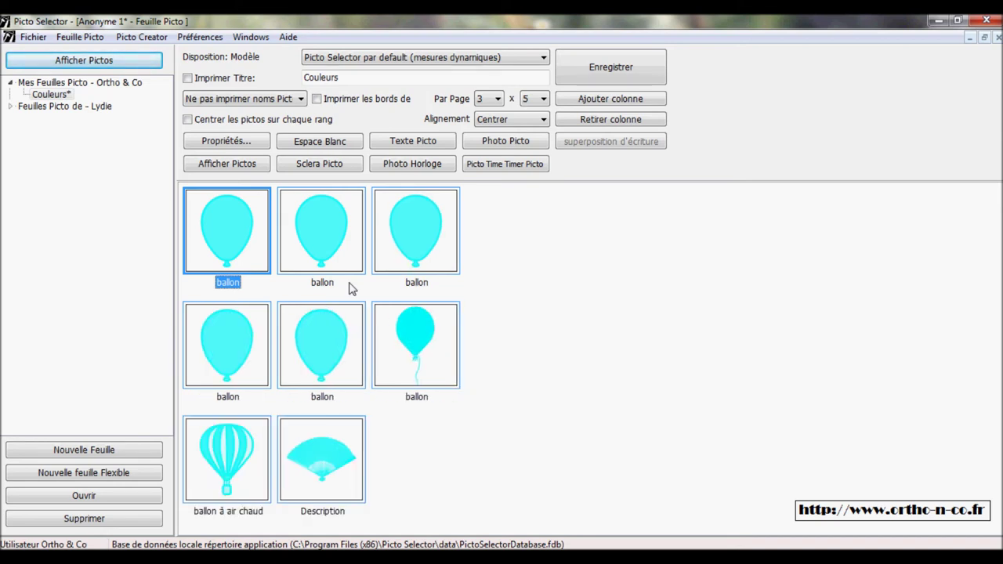
pyautogui.hotkey('ctrl', 'v')
pyautogui.hotkey('ctrl', 'v')
pyautogui.hotkey('ctrl', 'v')
pyautogui.hotkey('ctrl', 'v')
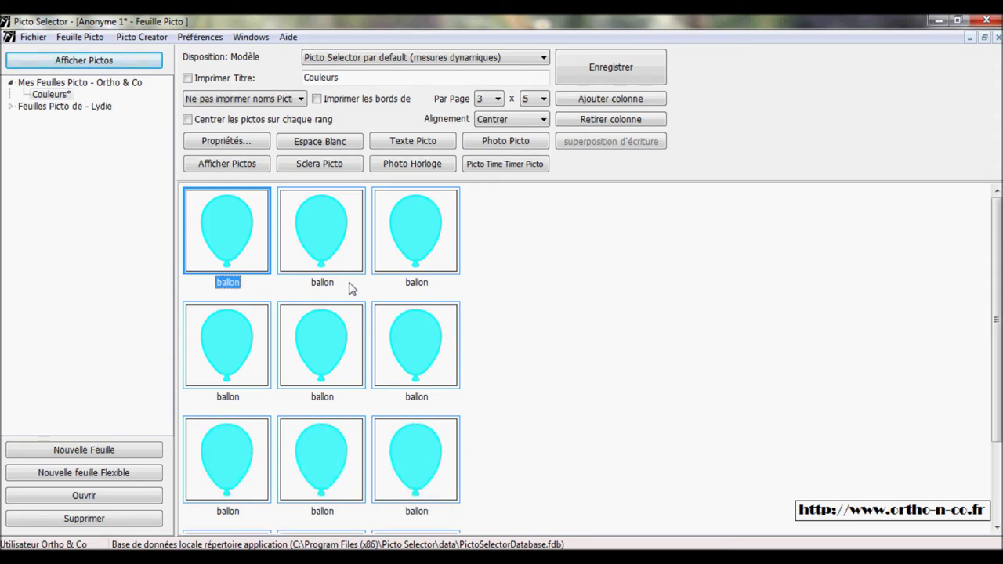
pyautogui.click(536, 348)
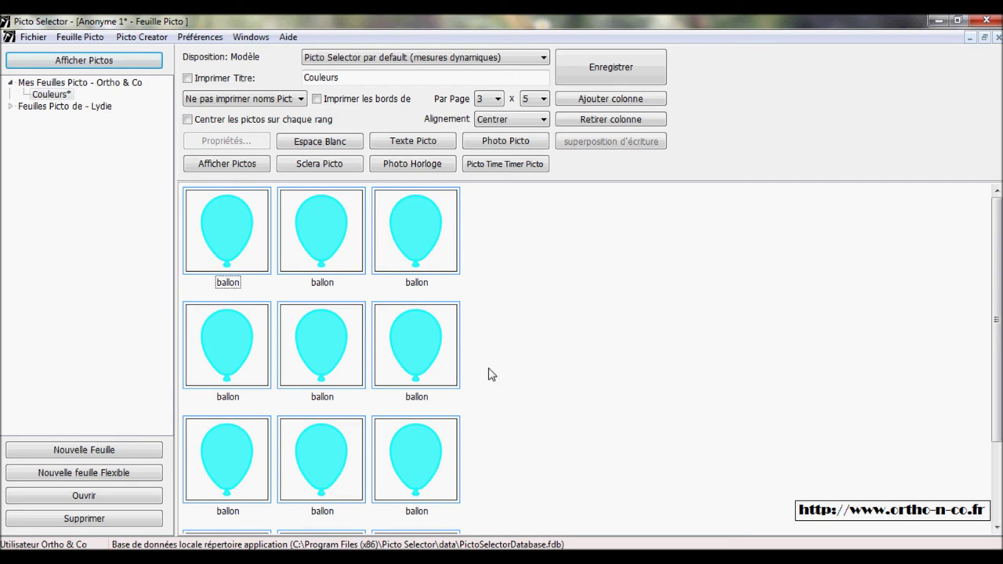
# - Colour the second balloon of the first row Fuchsia and the third one Bleu
pyautogui.rightClick(339, 268)
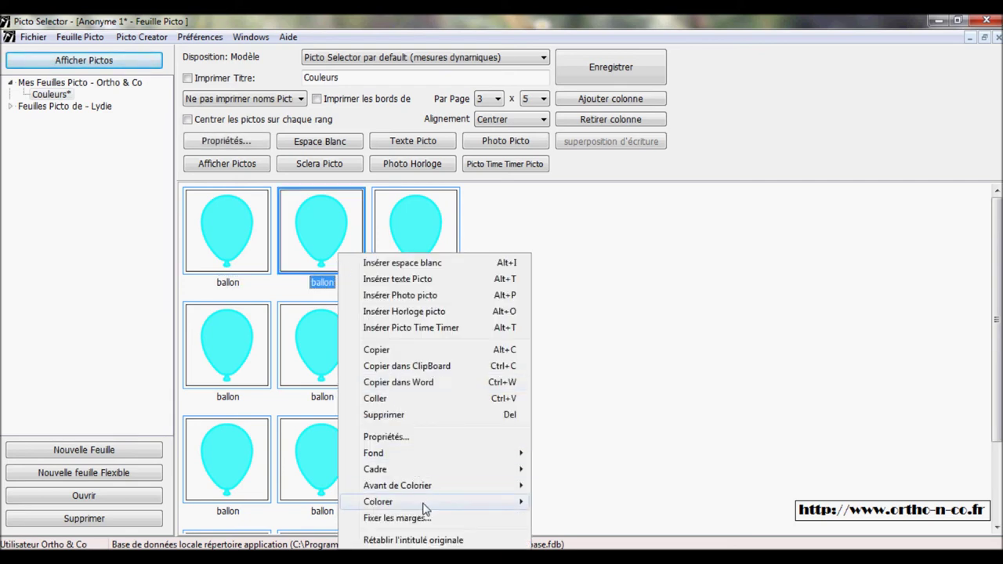
pyautogui.moveTo(427, 506)
pyautogui.click(566, 453)
pyautogui.rightClick(418, 245)
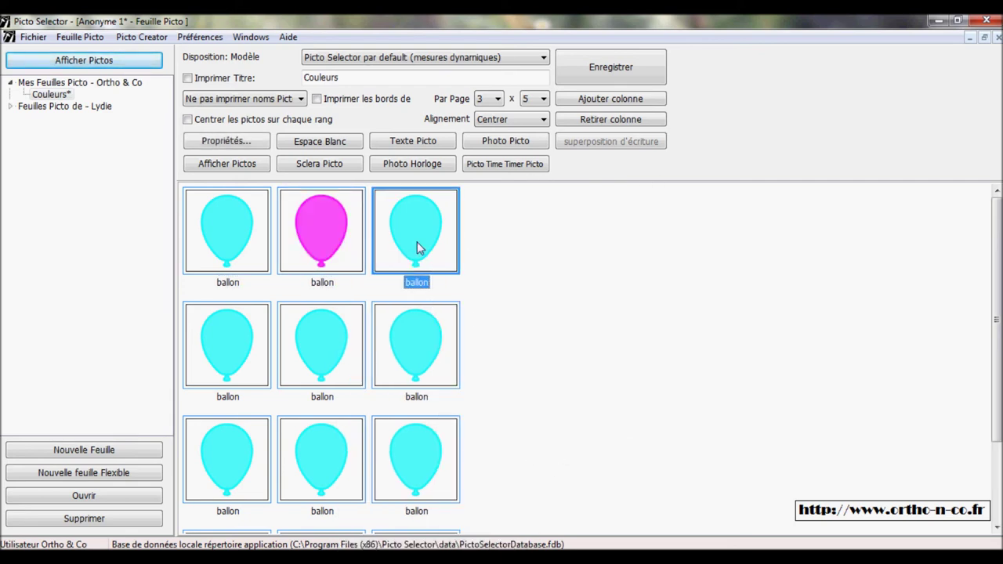
pyautogui.moveTo(500, 494)
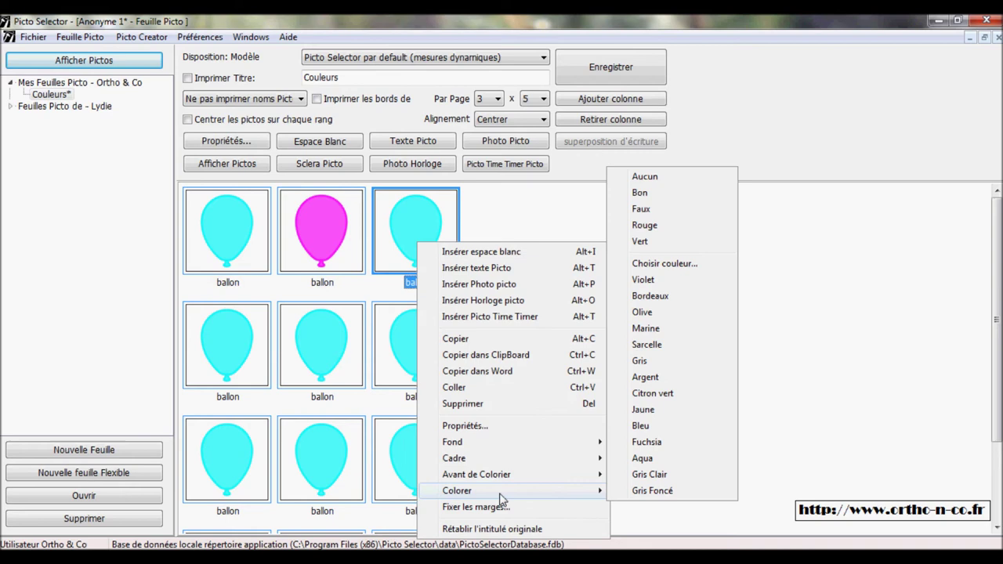
pyautogui.click(655, 426)
# - Colour the three balloons of the second row Jaune, Rouge and Vert, in that order
pyautogui.rightClick(240, 362)
pyautogui.moveTo(288, 307)
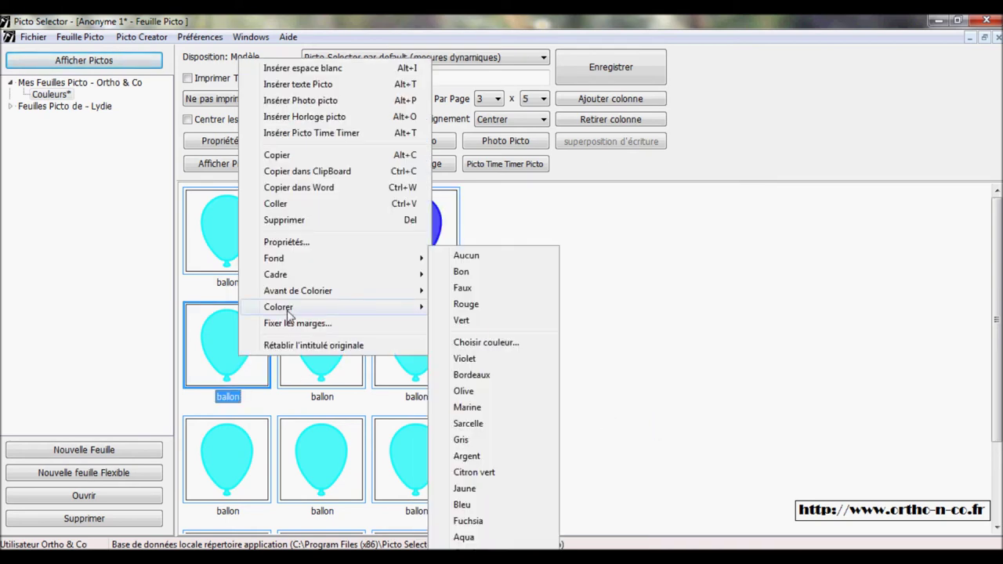
pyautogui.click(506, 495)
pyautogui.rightClick(336, 358)
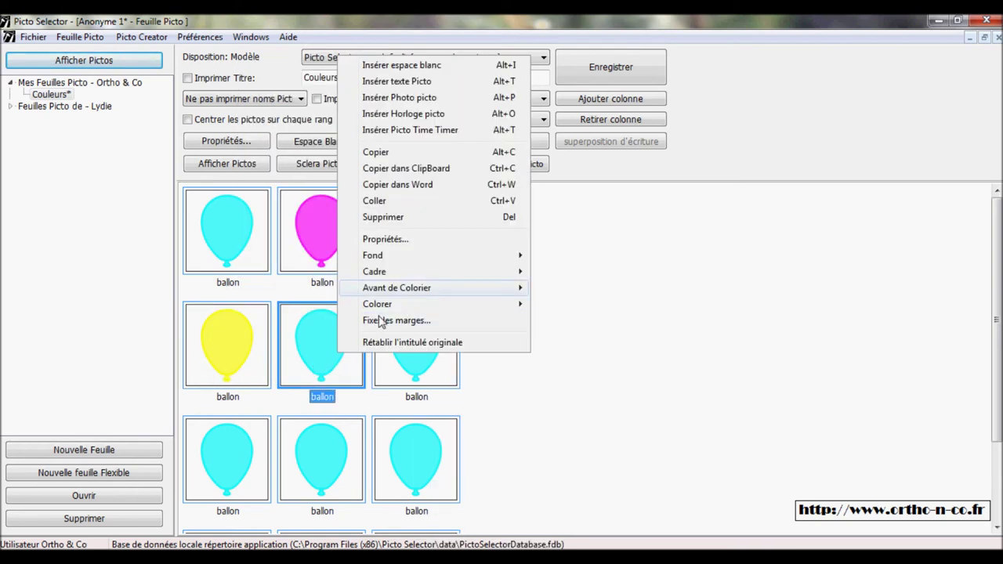
pyautogui.moveTo(397, 308)
pyautogui.click(566, 304)
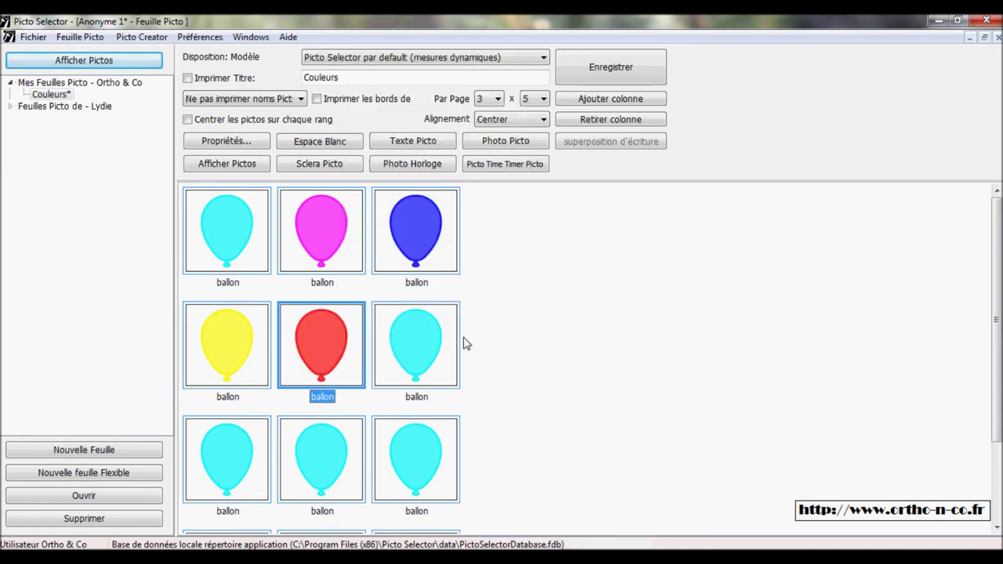
pyautogui.rightClick(431, 351)
pyautogui.moveTo(494, 298)
pyautogui.click(655, 322)
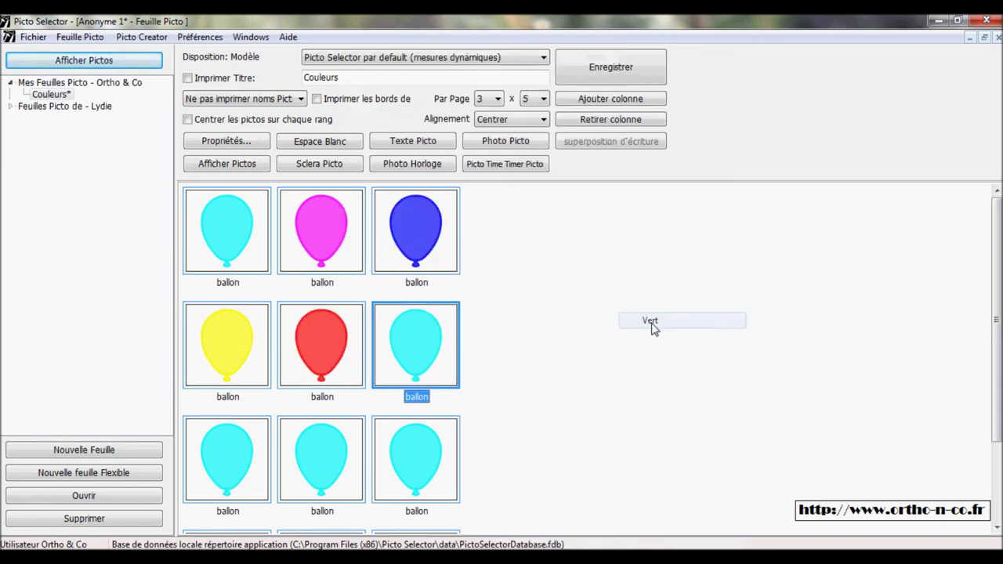
# - Colour the first balloon of the third row Citron vert and the second one Argent
pyautogui.click(217, 470)
pyautogui.rightClick(217, 470)
pyautogui.moveTo(384, 414)
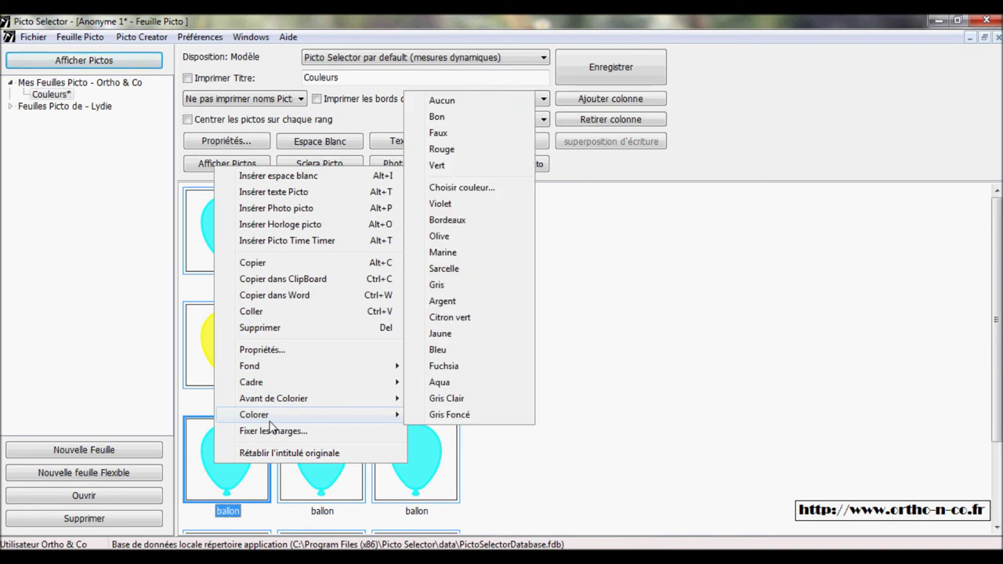
pyautogui.click(461, 325)
pyautogui.click(322, 466)
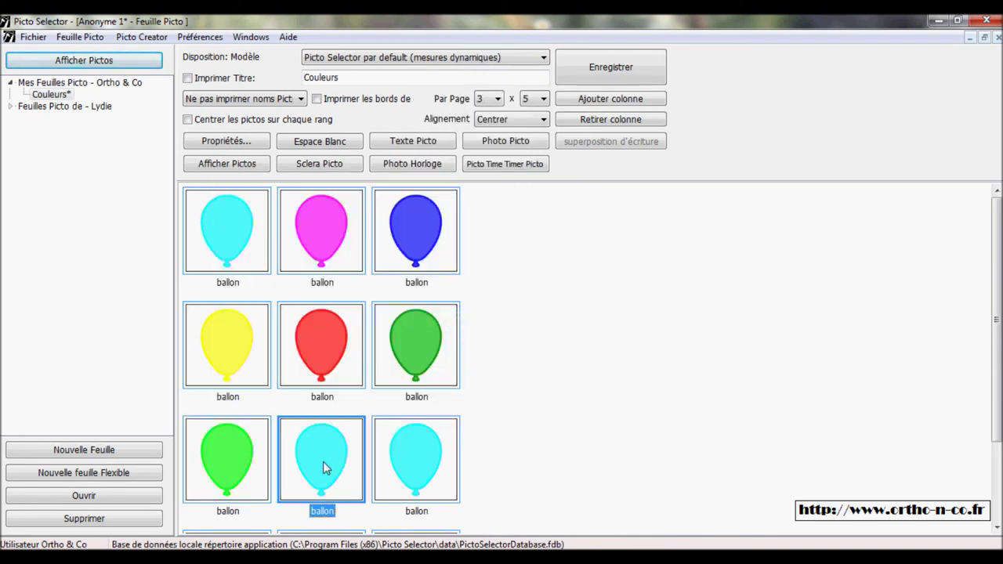
pyautogui.rightClick(322, 466)
pyautogui.moveTo(373, 415)
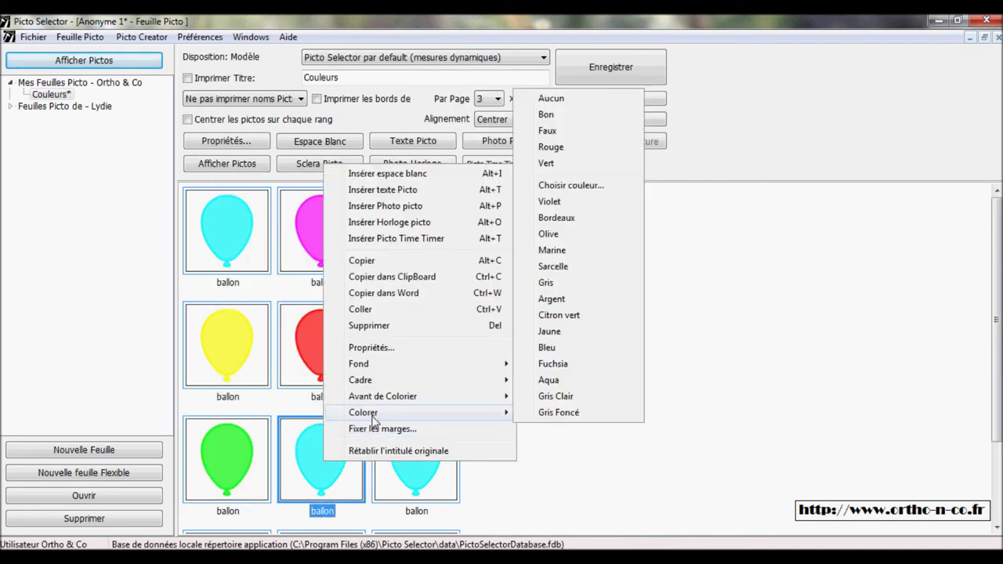
pyautogui.click(549, 298)
# - Colour the third balloon of the third row with a custom orange chosen in the colour picker
pyautogui.rightClick(437, 462)
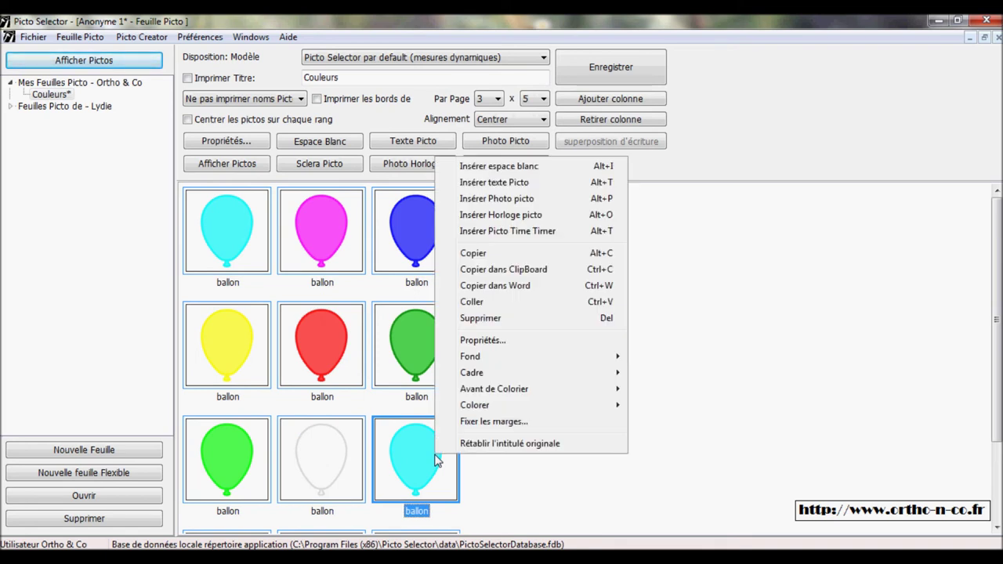
pyautogui.moveTo(514, 407)
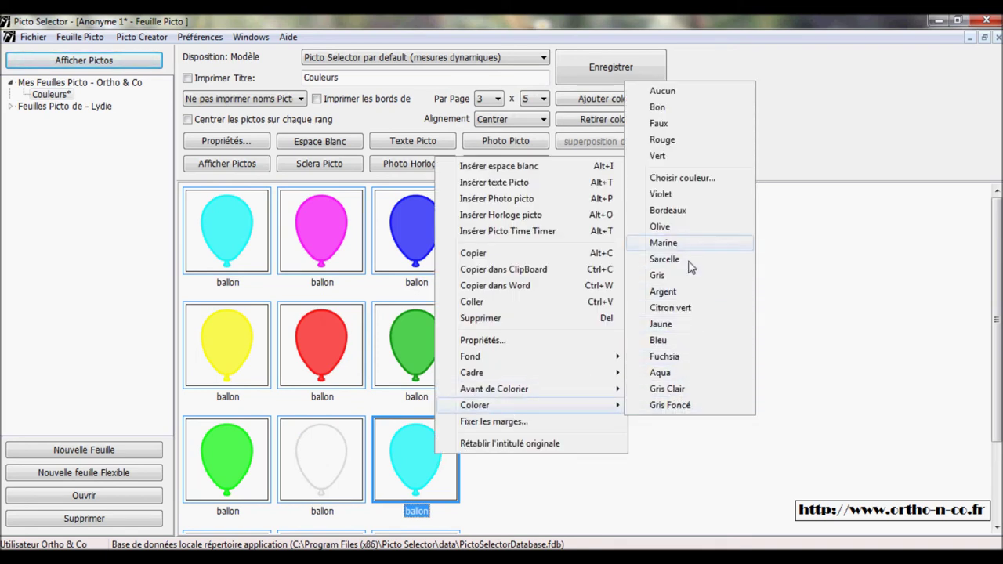
pyautogui.click(690, 181)
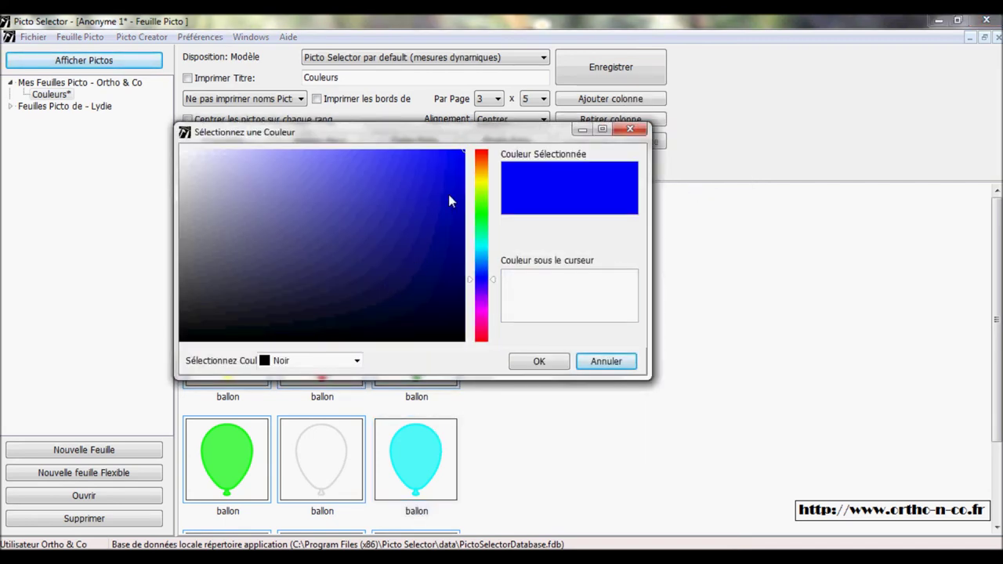
pyautogui.click(483, 168)
pyautogui.click(537, 362)
pyautogui.click(531, 412)
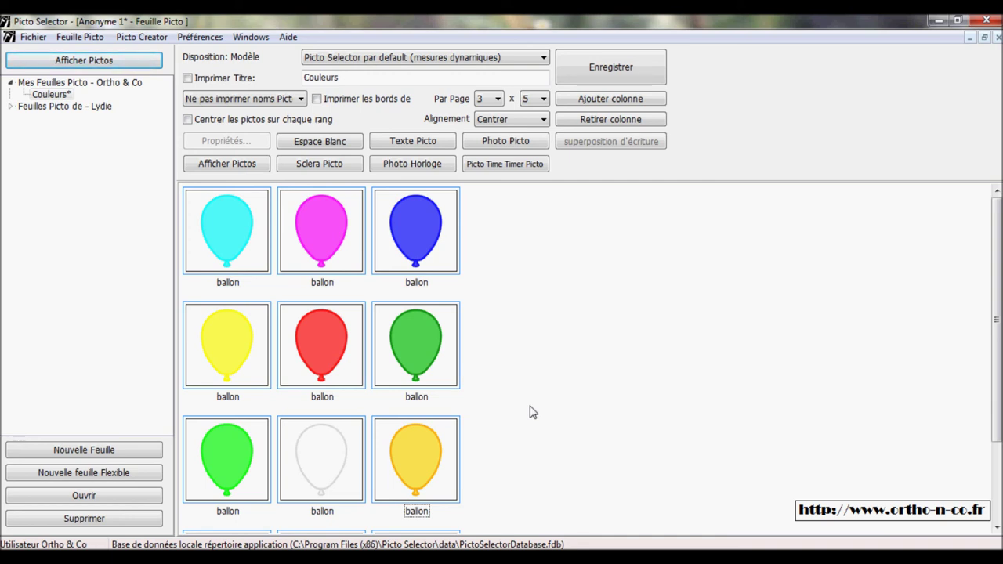
# - Look over the whole "Couleurs" sheet, check its print preview, and close the preview without printing
pyautogui.scroll(-1, 505, 427)
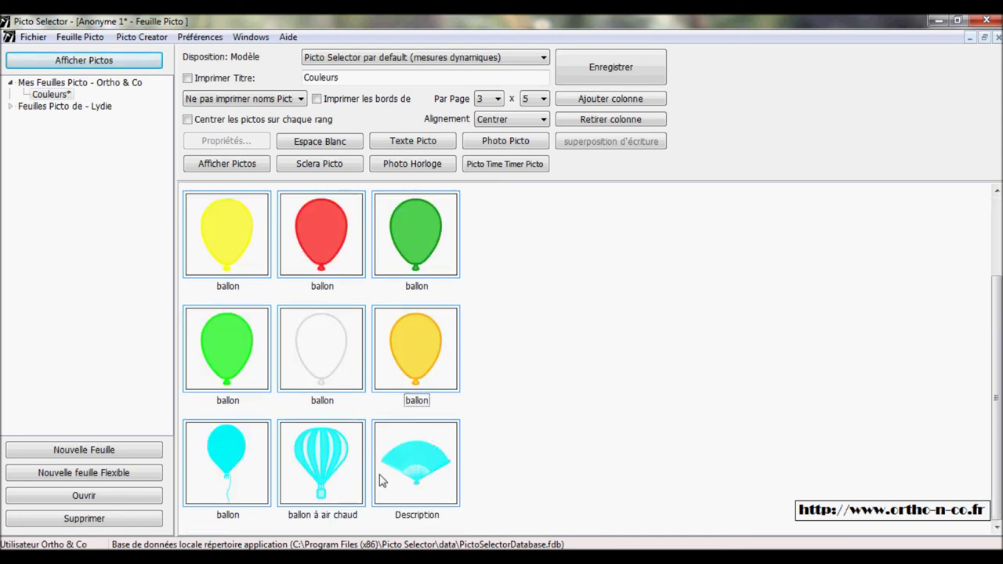
pyautogui.scroll(1, 496, 466)
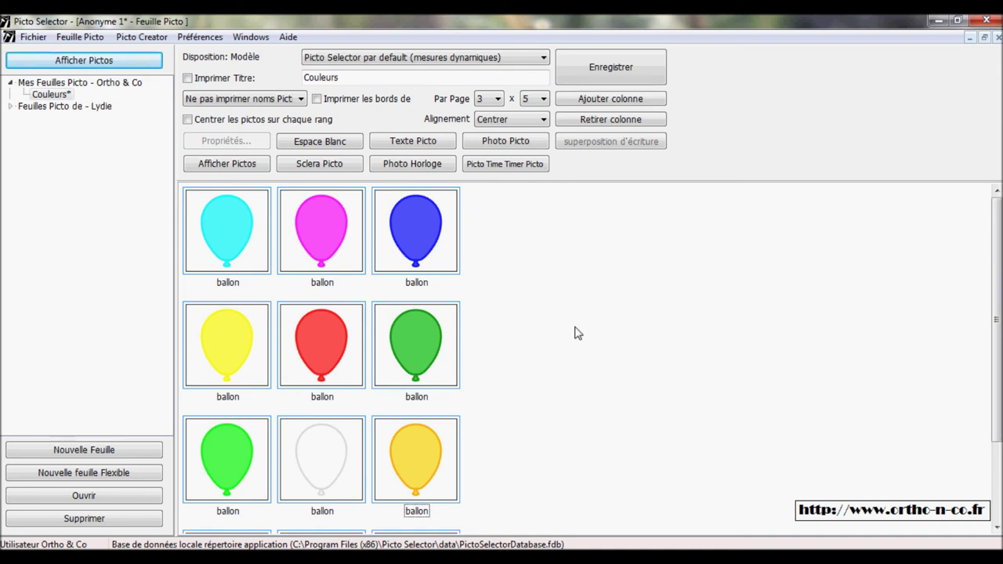
pyautogui.click(33, 40)
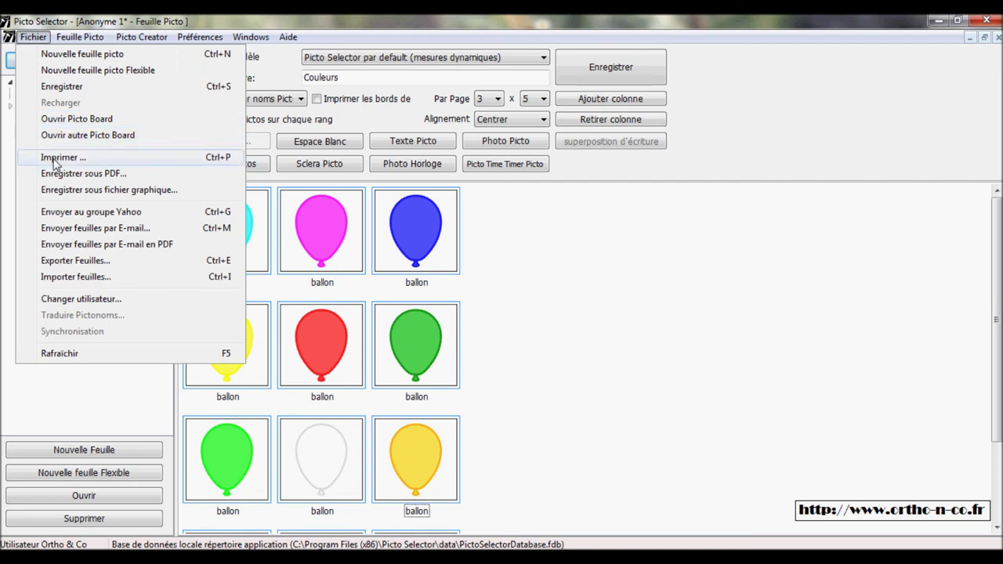
pyautogui.click(55, 159)
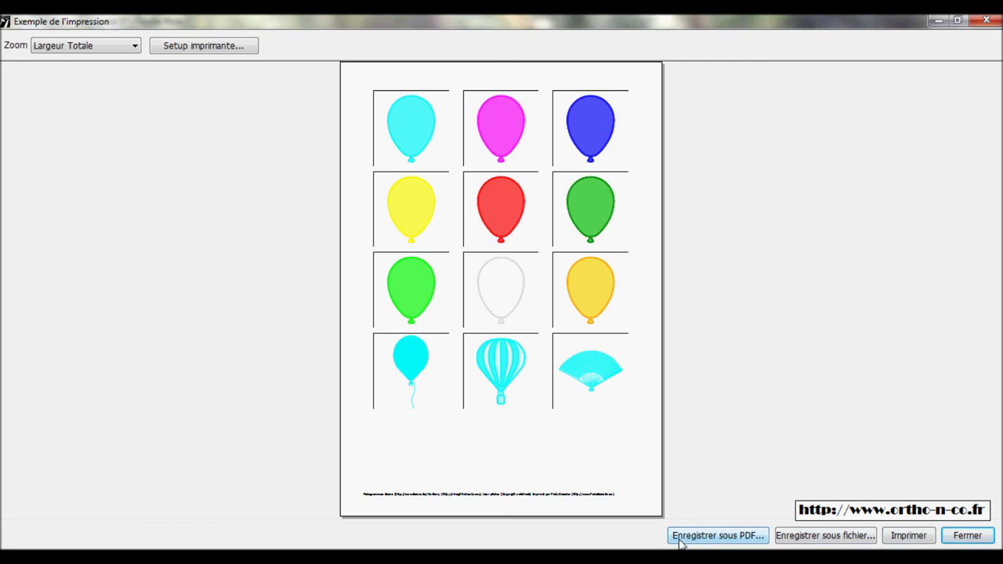
pyautogui.click(958, 538)
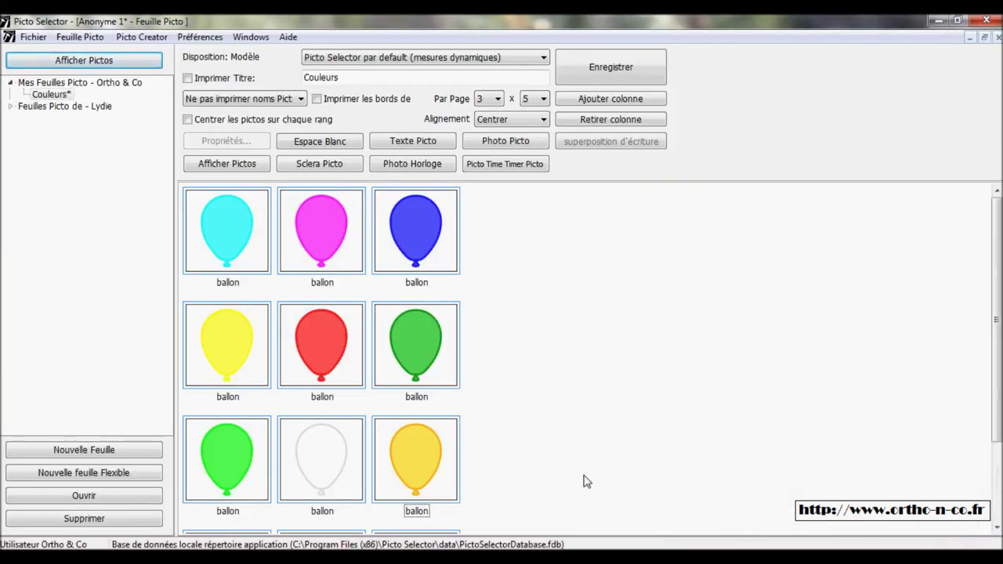